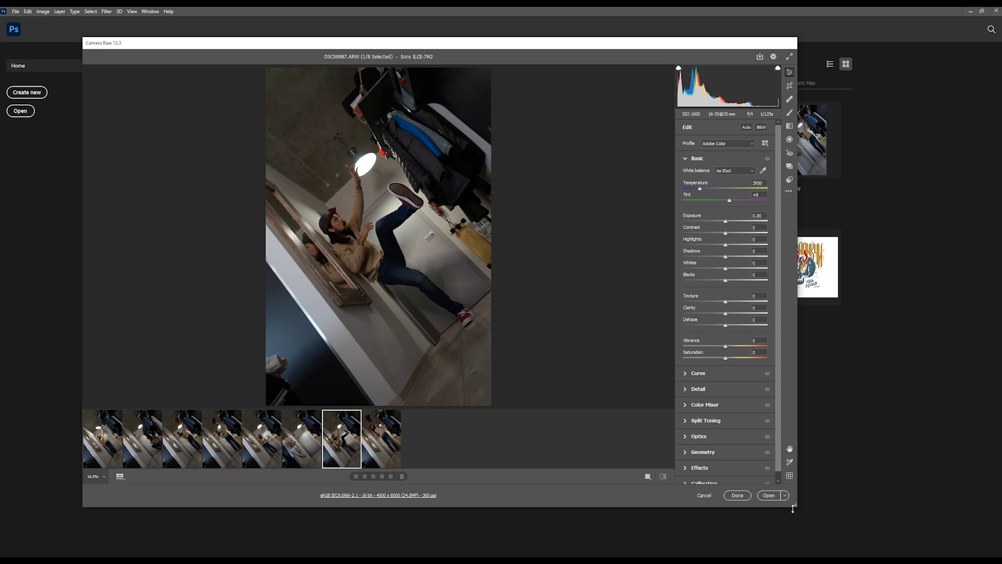
- Cool DSC09987's white balance to 3800 and sync those settings to all eight photos
{"action": "left_click_drag", "start_coordinate": [797, 507], "coordinate": [914, 541]}
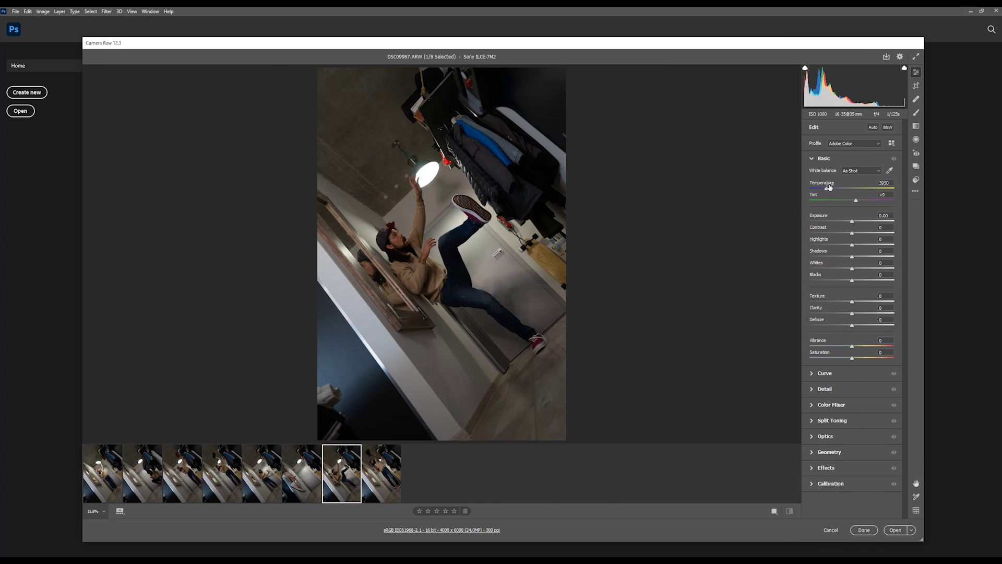
{"action": "left_click_drag", "start_coordinate": [827, 189], "coordinate": [822, 189]}
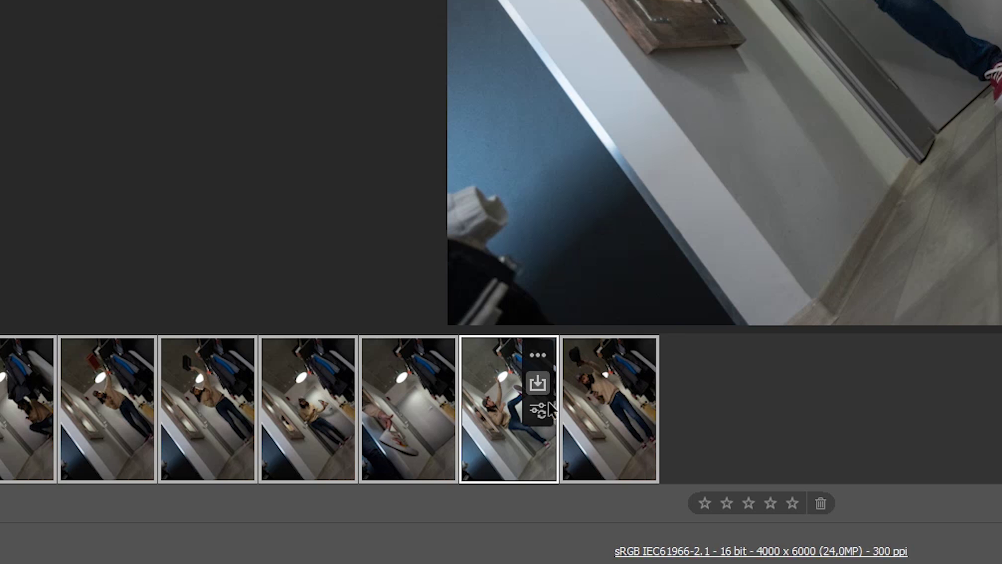
{"action": "left_click", "coordinate": [540, 412]}
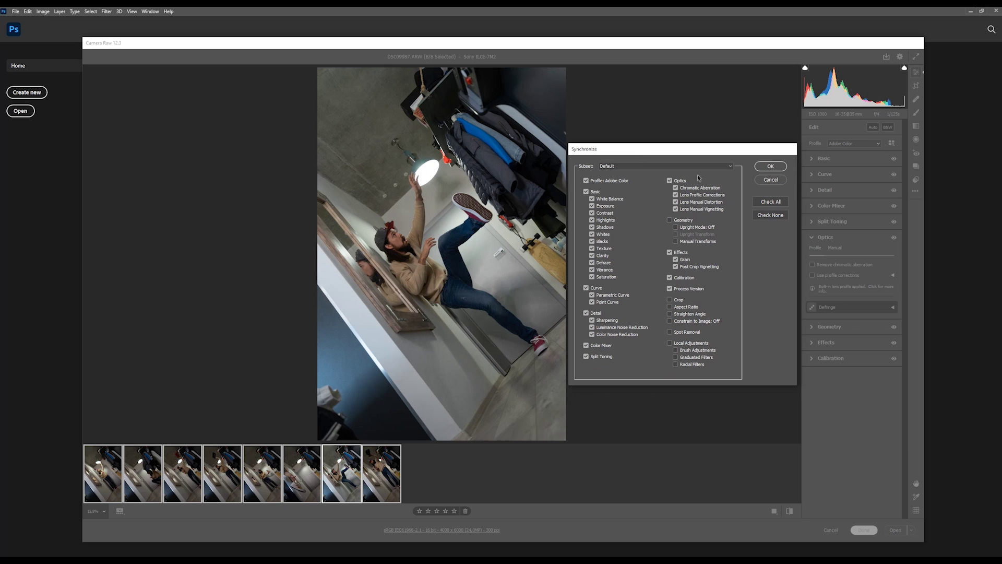
{"action": "left_click", "coordinate": [770, 166]}
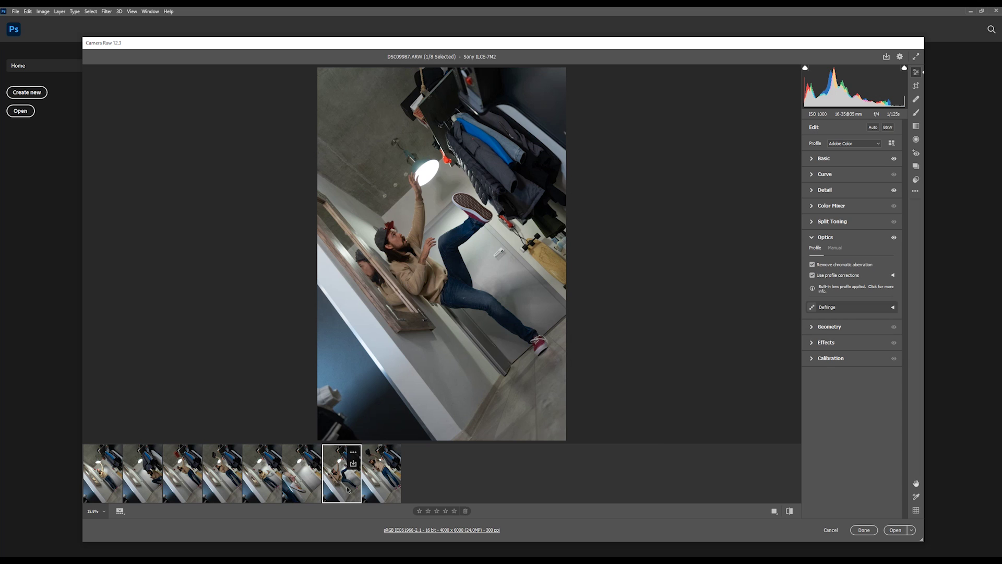
- Preview the photos from DSC09989 back to DSC09978, then open all eight in Photoshop
{"action": "left_click", "coordinate": [373, 489]}
{"action": "left_click", "coordinate": [277, 490]}
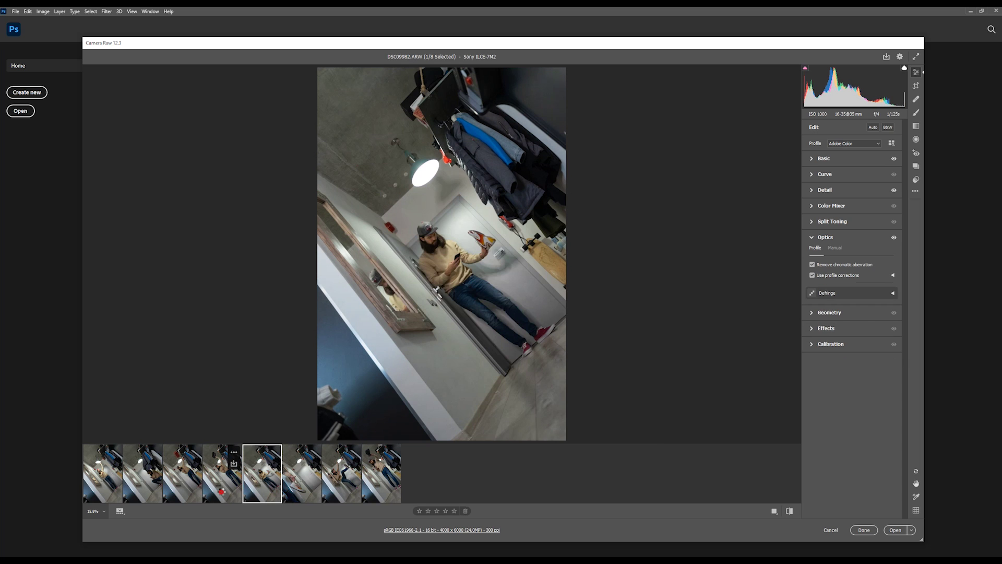
{"action": "left_click", "coordinate": [221, 492]}
{"action": "left_click", "coordinate": [185, 492]}
{"action": "left_click", "coordinate": [139, 489]}
{"action": "left_click", "coordinate": [342, 488]}
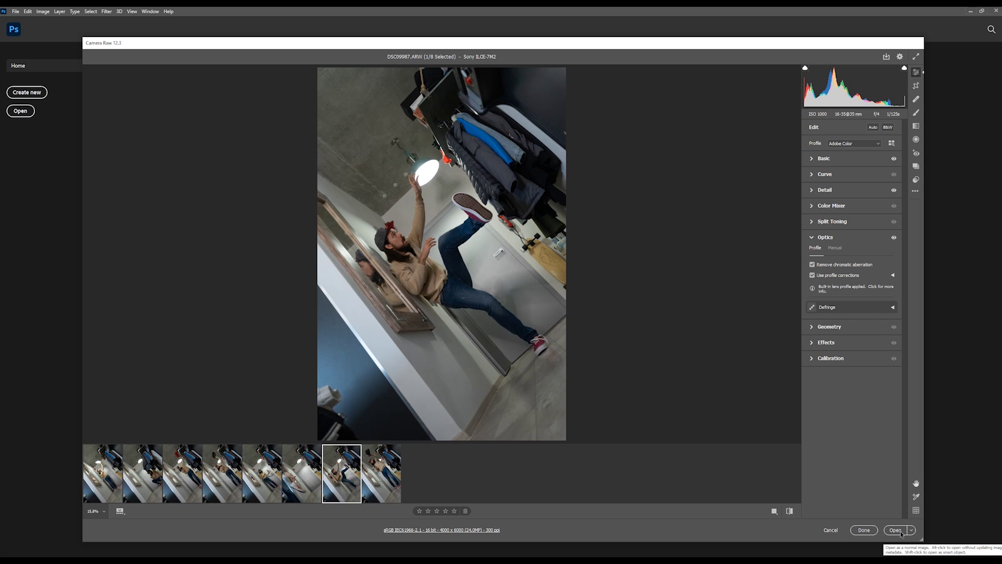
{"action": "left_click", "coordinate": [896, 531]}
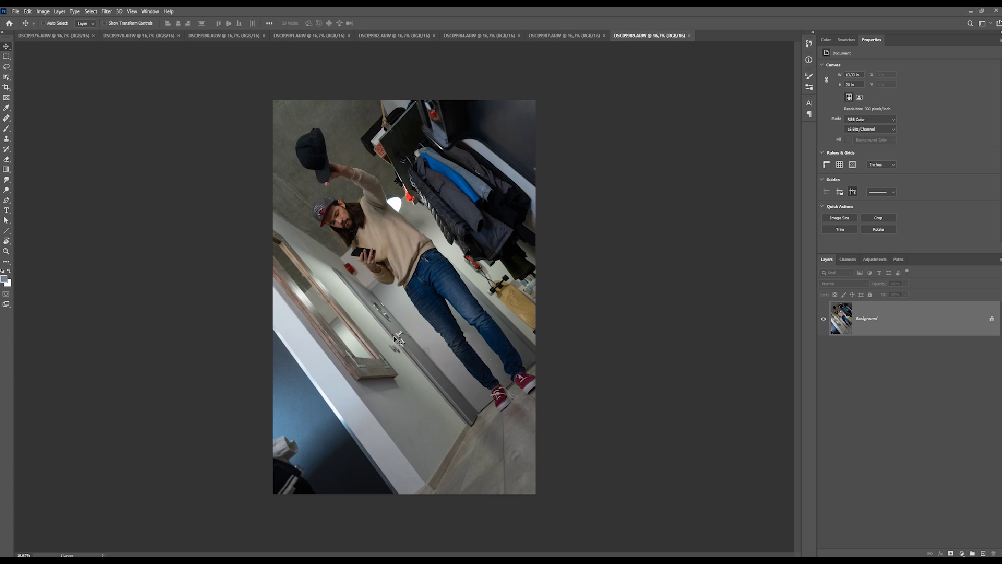
- Stack all the open raw photos as layers in a new Untitled-1 document using Load Files into Stack
{"action": "left_click", "coordinate": [61, 37]}
{"action": "key", "text": "z"}
{"action": "left_click", "coordinate": [15, 11]}
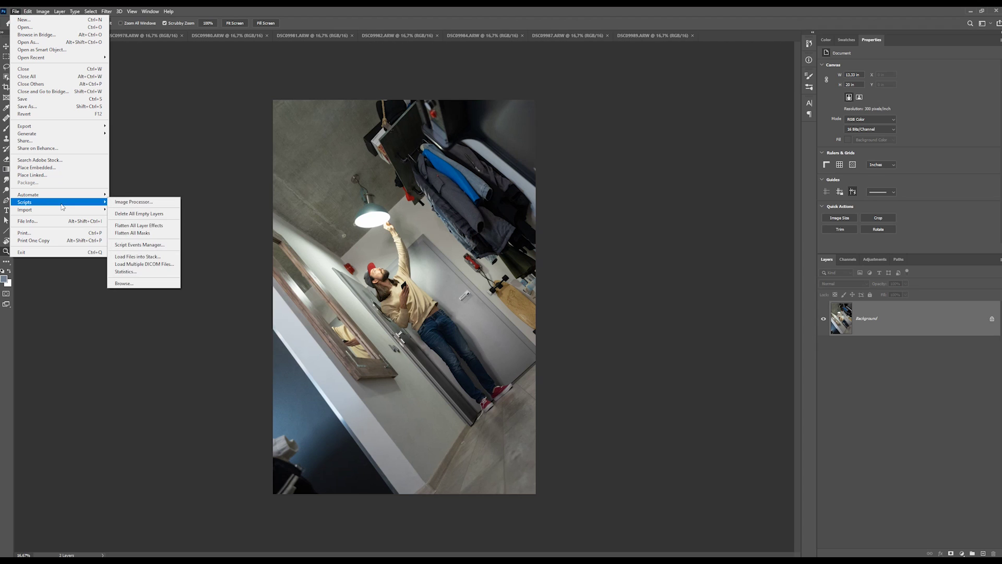
{"action": "left_click", "coordinate": [137, 257]}
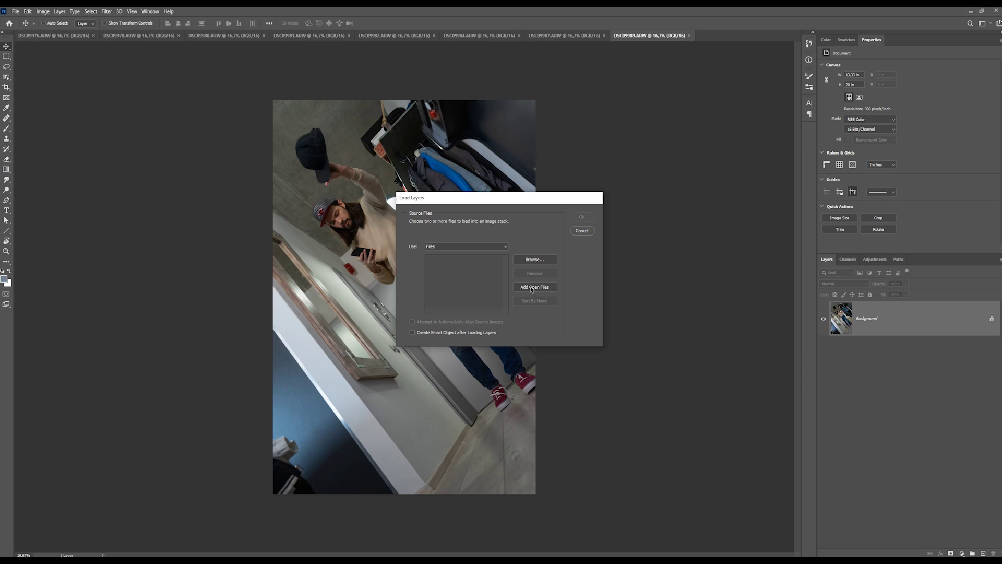
{"action": "left_click", "coordinate": [580, 218]}
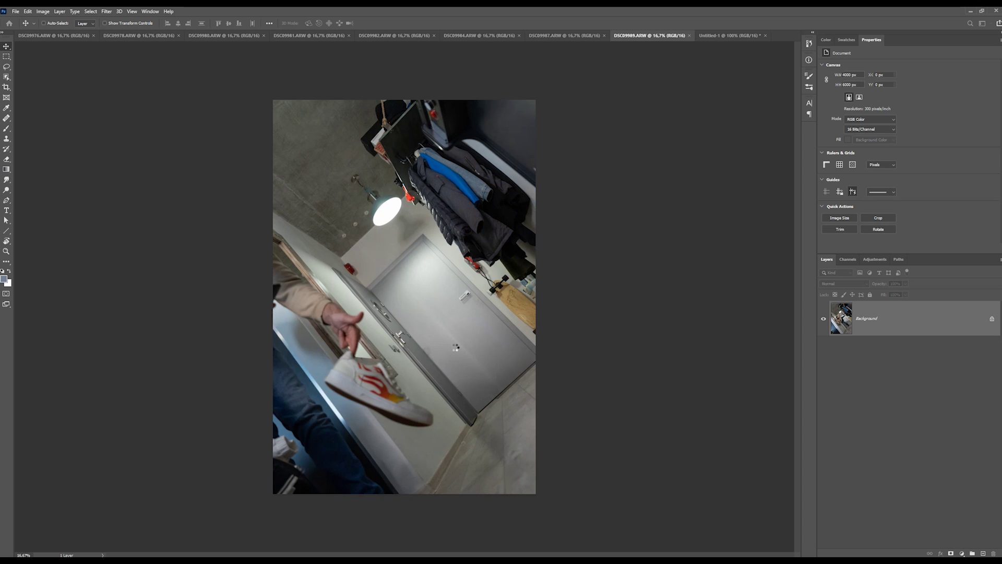
- Close the separate photos without saving, leaving only the DSC09976 and DSC09987 layers visible
{"action": "left_click", "coordinate": [96, 35]}
{"action": "left_click", "coordinate": [498, 209]}
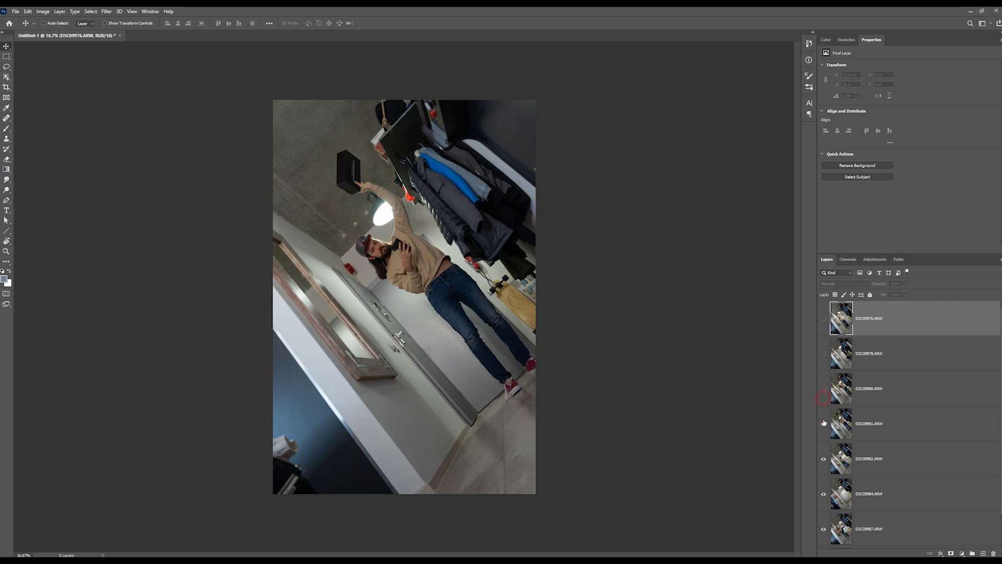
{"action": "left_click_drag", "start_coordinate": [823, 317], "coordinate": [824, 496]}
{"action": "left_click", "coordinate": [842, 530]}
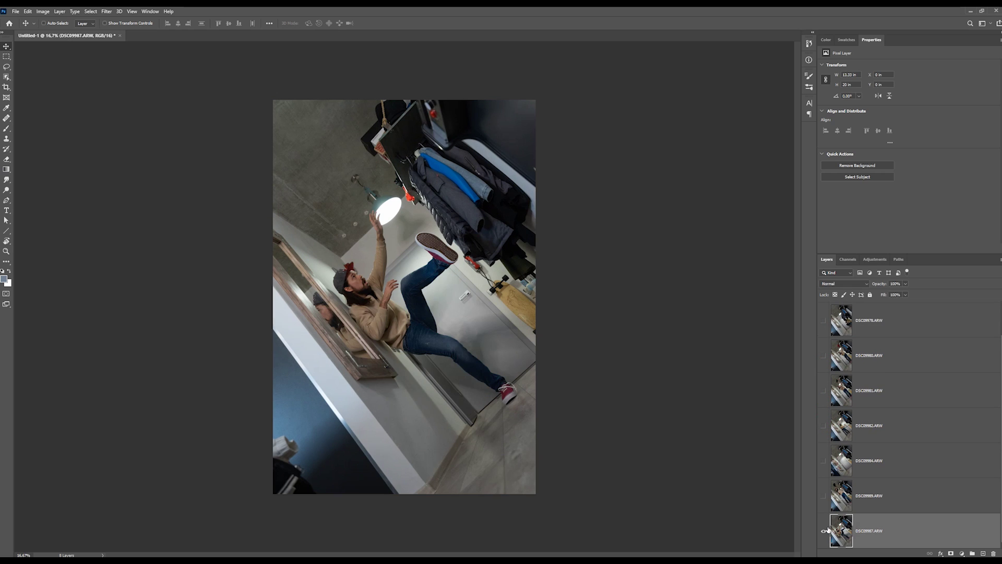
{"action": "left_click", "coordinate": [824, 529]}
{"action": "left_click", "coordinate": [841, 495]}
{"action": "left_click", "coordinate": [824, 239]}
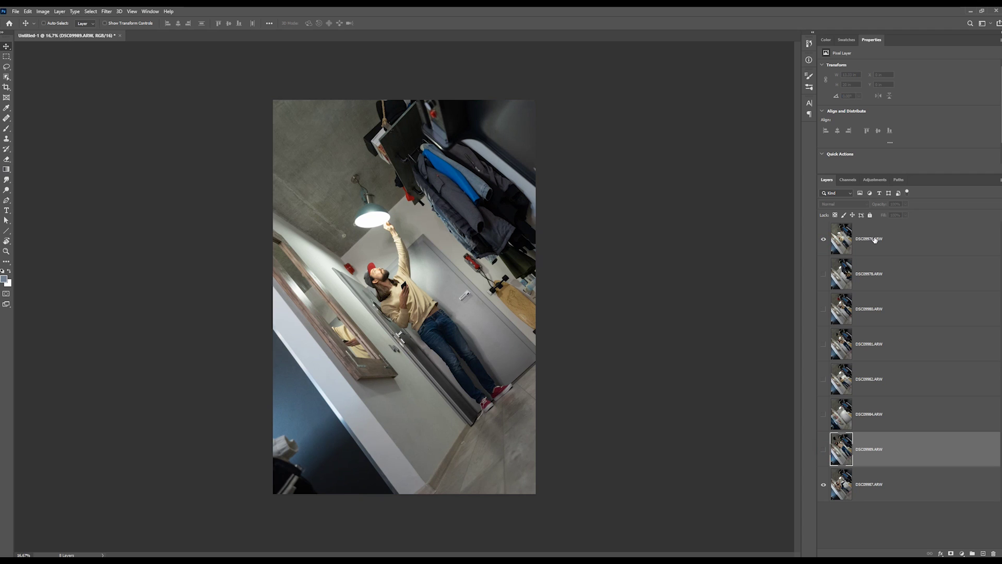
- Rename the top layer to 'DSC09976.ARW lamp'
{"action": "double_click", "coordinate": [874, 239]}
{"action": "type", "text": "lamp"}
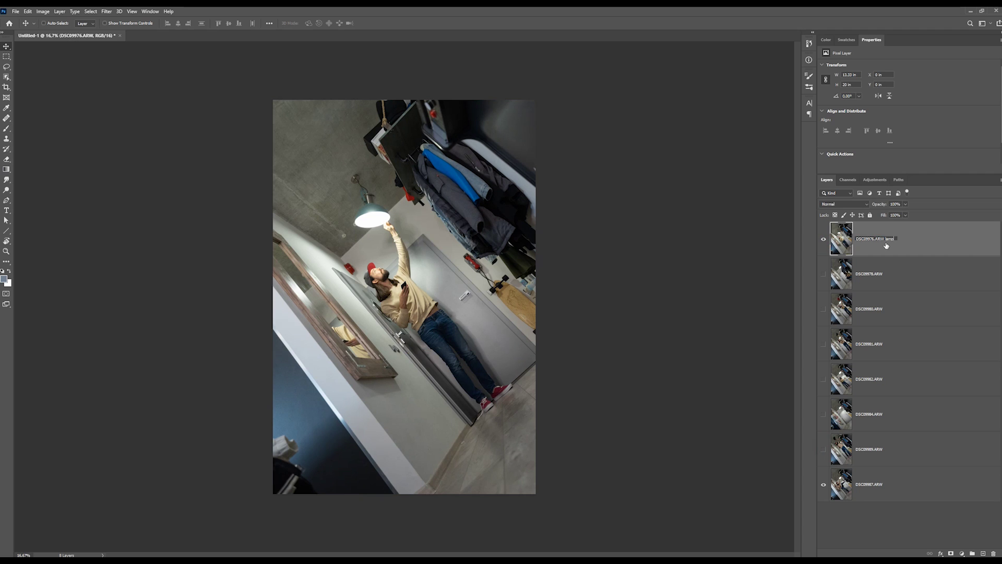
{"action": "key", "text": "Return"}
{"action": "scroll", "coordinate": [375, 188], "scroll_direction": "up", "scroll_amount": 5}
{"action": "key", "text": "l"}
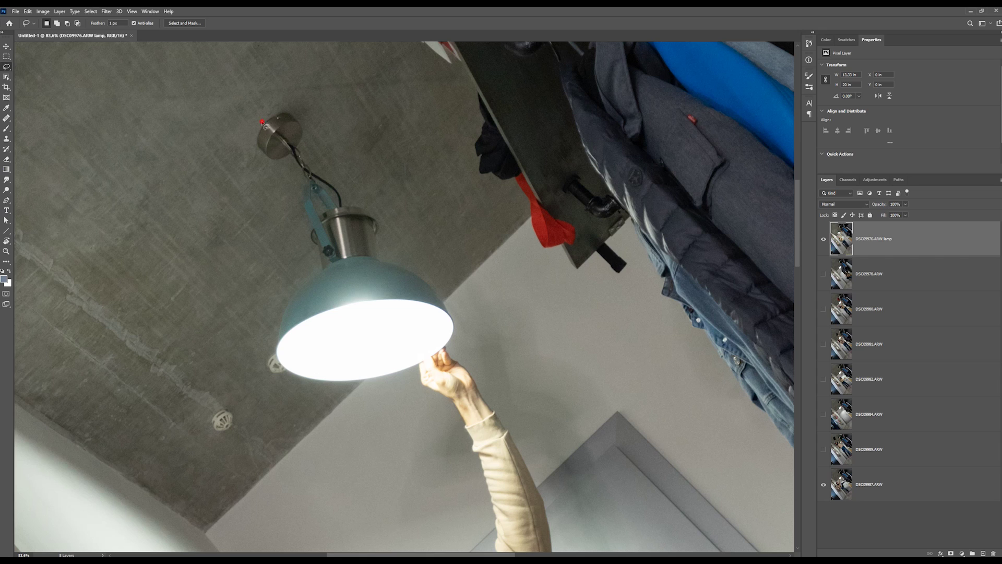
- Mask the lamp layer to a lasso around the lamp and add an empty Layer 1 directly above DSC09987
{"action": "mouse_move", "coordinate": [262, 122]}
{"action": "left_mouse_down"}
{"action": "mouse_move", "coordinate": [276, 345]}
{"action": "mouse_move", "coordinate": [392, 256]}
{"action": "mouse_move", "coordinate": [388, 228]}
{"action": "mouse_move", "coordinate": [314, 163]}
{"action": "left_mouse_up"}
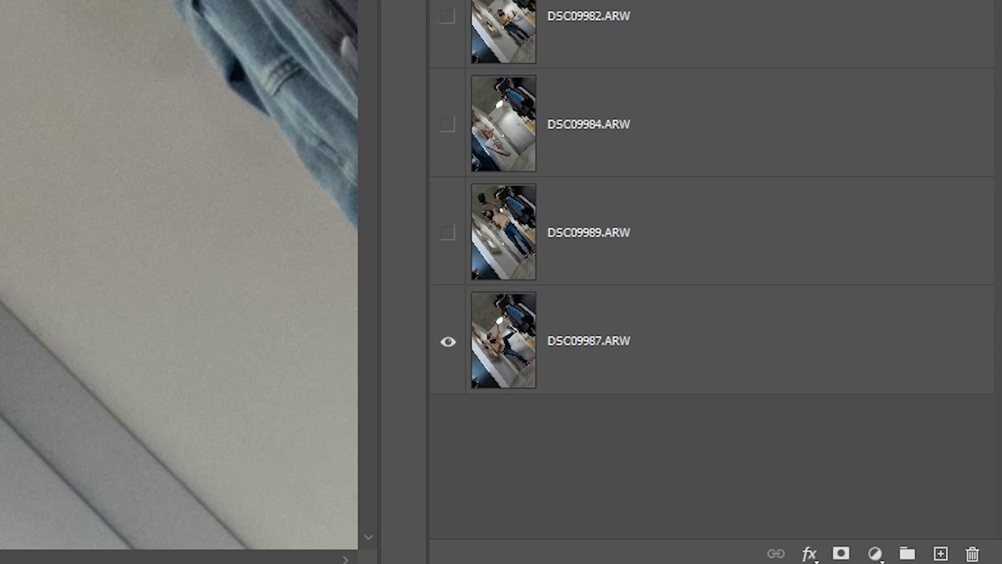
{"action": "left_click", "coordinate": [843, 548]}
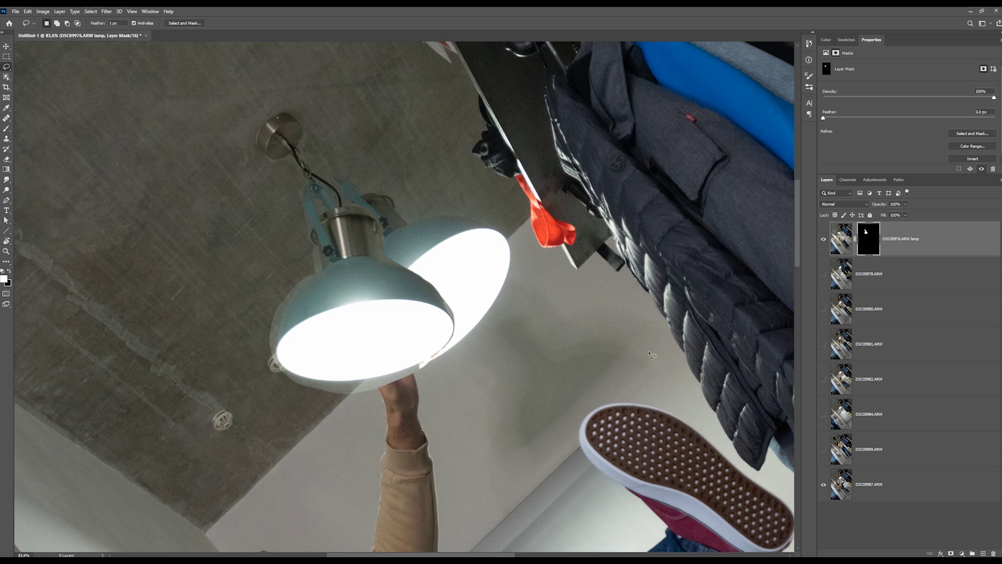
{"action": "left_click", "coordinate": [982, 553]}
{"action": "mouse_move", "coordinate": [922, 248]}
{"action": "left_mouse_down"}
{"action": "mouse_move", "coordinate": [925, 493]}
{"action": "mouse_move", "coordinate": [907, 486]}
{"action": "left_mouse_up"}
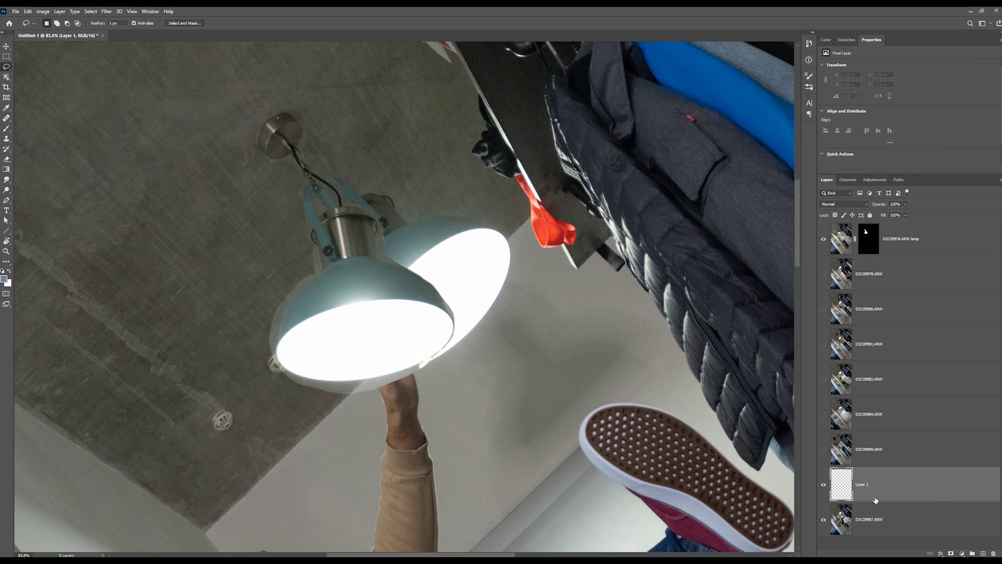
- Clone and heal over the stray lamp light on the wall in the patch layer
{"action": "left_click", "coordinate": [6, 139]}
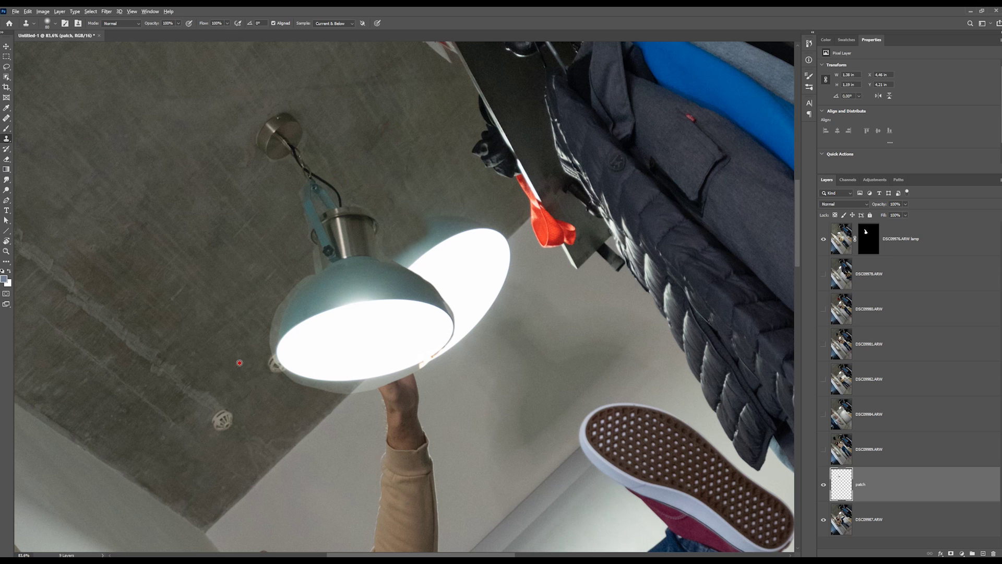
{"action": "left_click_drag", "start_coordinate": [499, 238], "coordinate": [425, 321]}
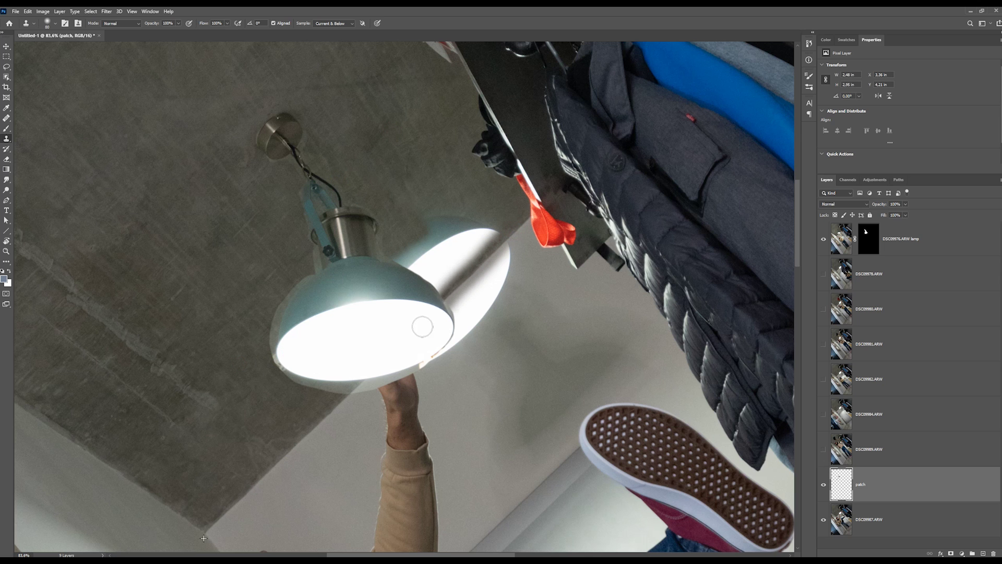
{"action": "key", "text": "j"}
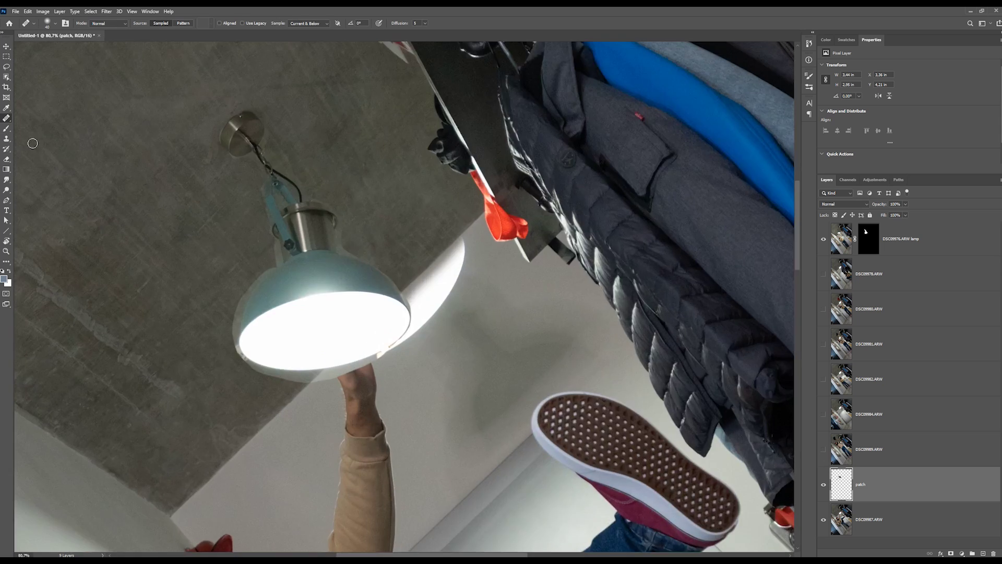
{"action": "scroll", "coordinate": [356, 262], "scroll_direction": "down", "scroll_amount": 5}
{"action": "scroll", "coordinate": [361, 261], "scroll_direction": "down", "scroll_amount": 3}
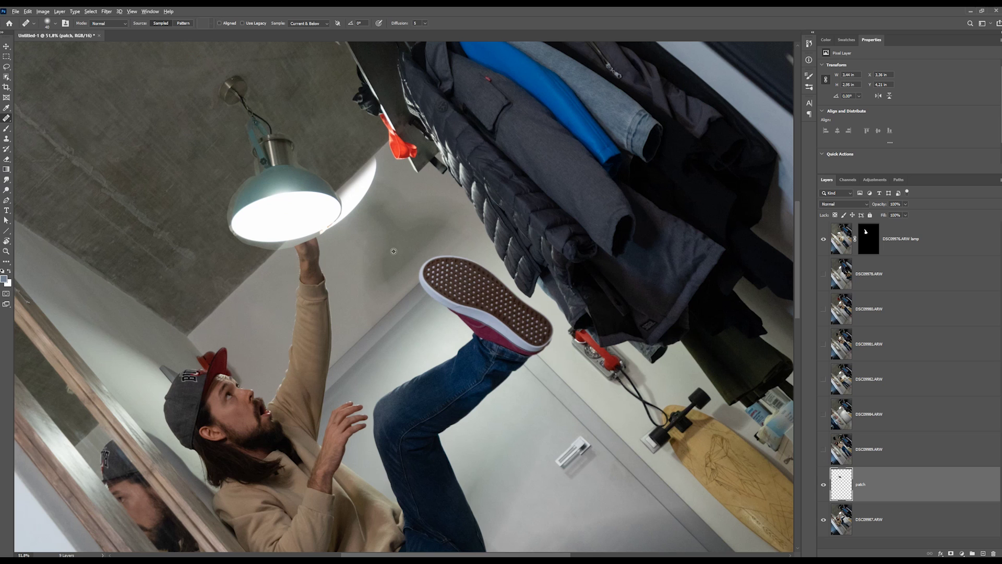
{"action": "scroll", "coordinate": [394, 251], "scroll_direction": "down", "scroll_amount": 4}
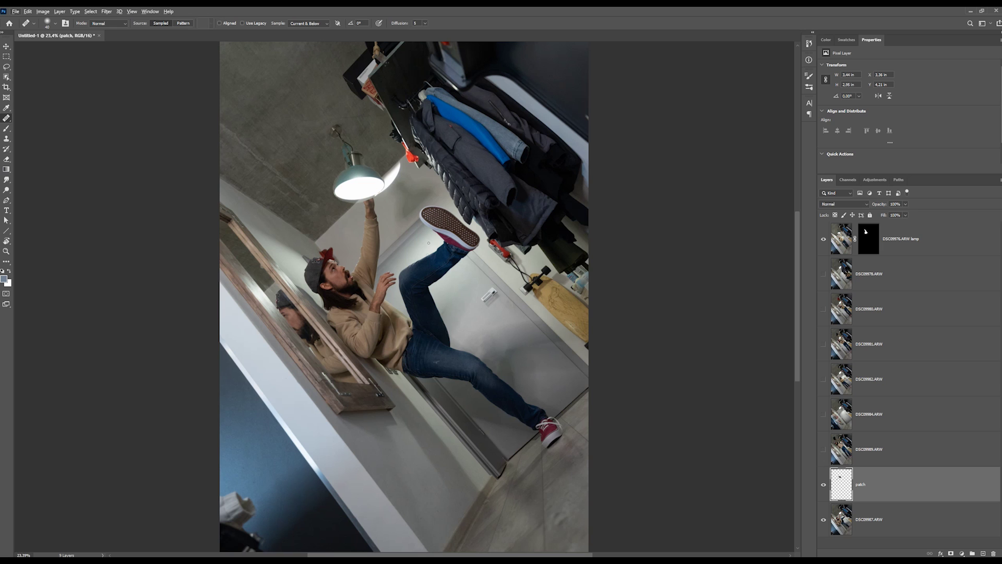
{"action": "scroll", "coordinate": [425, 253], "scroll_direction": "down", "scroll_amount": 1}
{"action": "scroll", "coordinate": [407, 206], "scroll_direction": "up", "scroll_amount": 2}
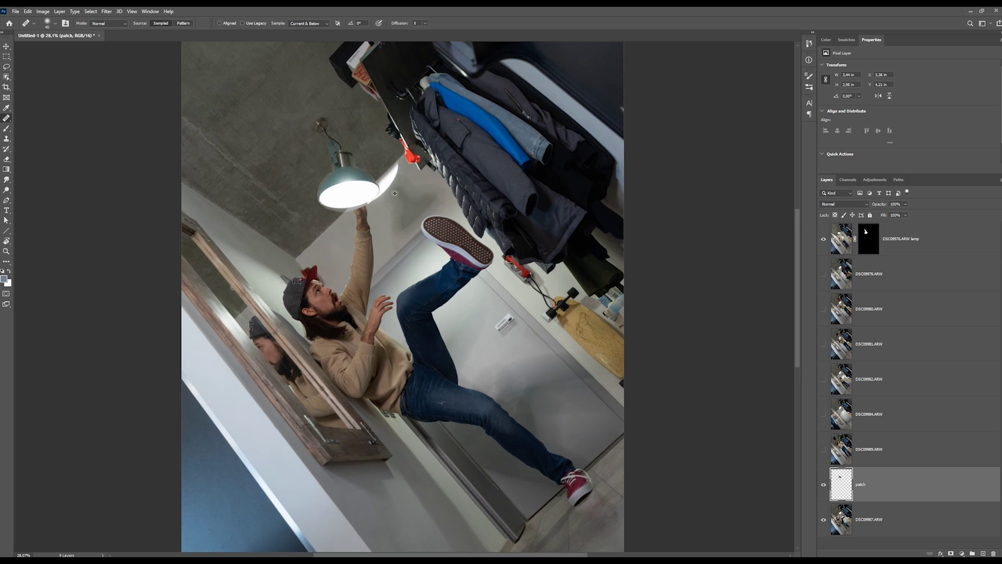
{"action": "scroll", "coordinate": [395, 196], "scroll_direction": "up", "scroll_amount": 1}
{"action": "scroll", "coordinate": [401, 204], "scroll_direction": "up", "scroll_amount": 2}
{"action": "scroll", "coordinate": [407, 212], "scroll_direction": "up", "scroll_amount": 2}
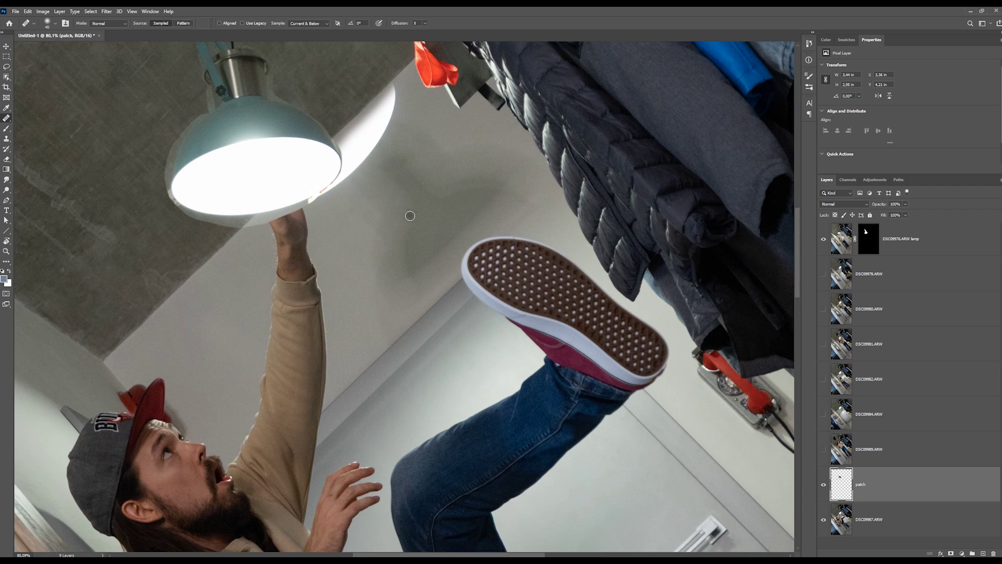
- Add another empty layer above patch and group it as 'shad'
{"action": "key", "text": "ctrl+shift+alt+n"}
{"action": "key", "text": "b"}
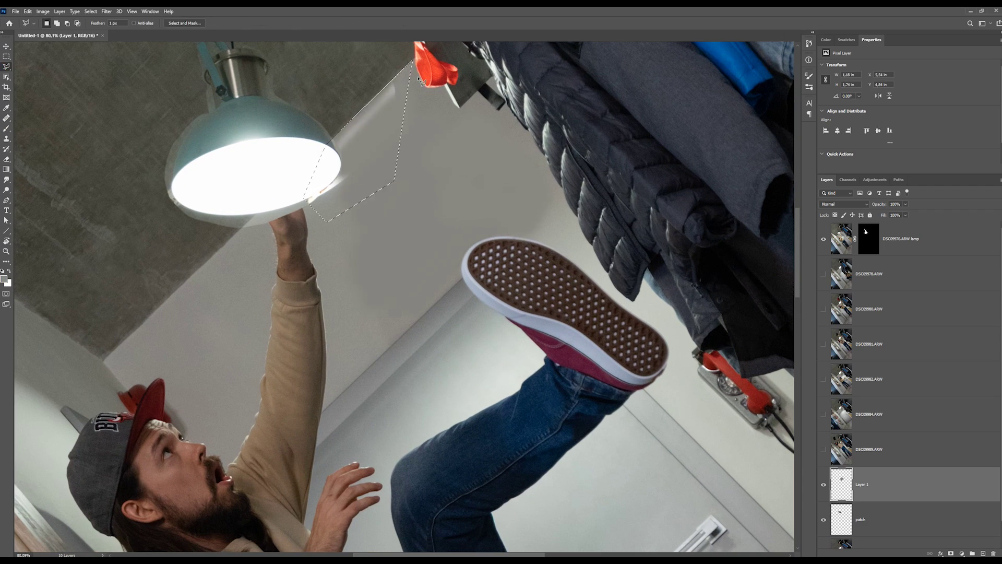
{"action": "scroll", "coordinate": [398, 264], "scroll_direction": "up", "scroll_amount": 2}
{"action": "scroll", "coordinate": [398, 265], "scroll_direction": "down", "scroll_amount": 3}
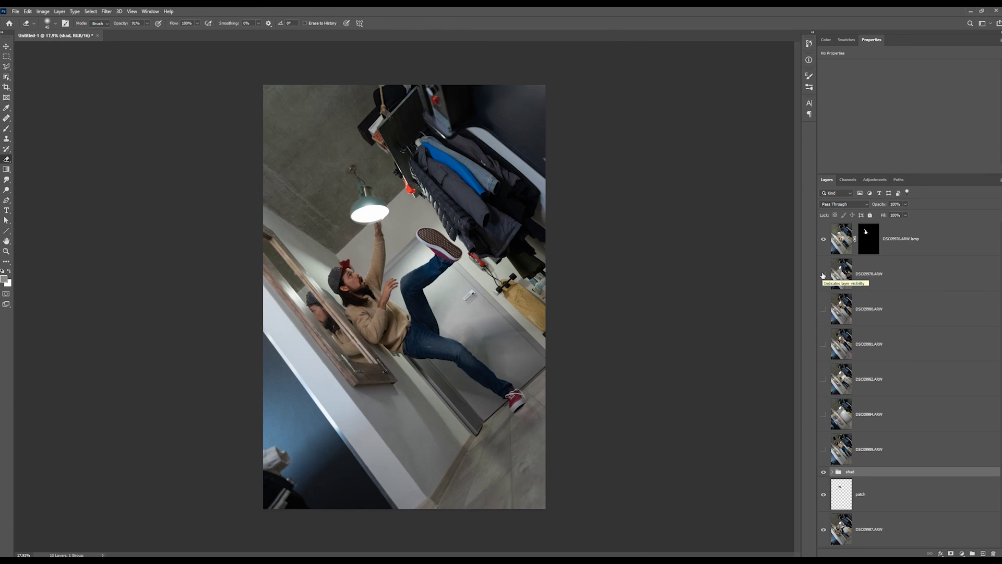
{"action": "scroll", "coordinate": [449, 186], "scroll_direction": "down", "scroll_amount": 2}
- Lasso the hanging coats on DSC09978.ARW and add a layer mask from that selection
{"action": "scroll", "coordinate": [454, 187], "scroll_direction": "up", "scroll_amount": 1}
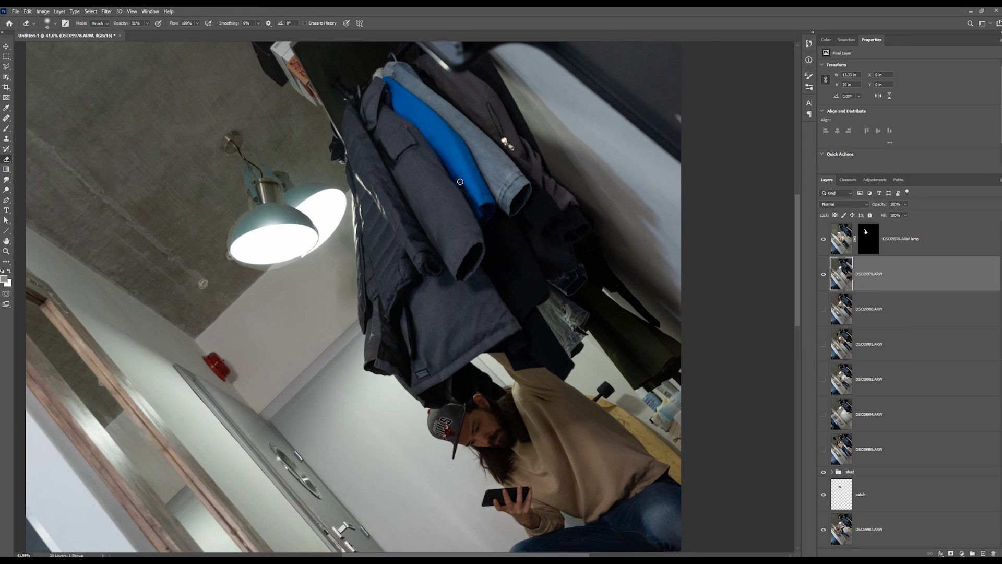
{"action": "scroll", "coordinate": [462, 196], "scroll_direction": "down", "scroll_amount": 3}
{"action": "left_click", "coordinate": [7, 66]}
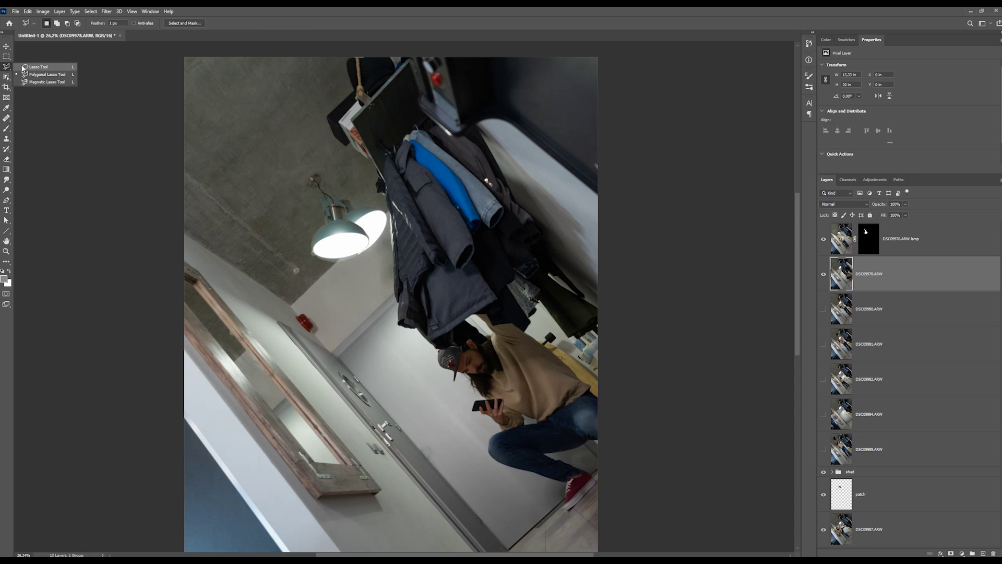
{"action": "scroll", "coordinate": [470, 235], "scroll_direction": "up", "scroll_amount": 2}
{"action": "scroll", "coordinate": [470, 235], "scroll_direction": "down", "scroll_amount": 2}
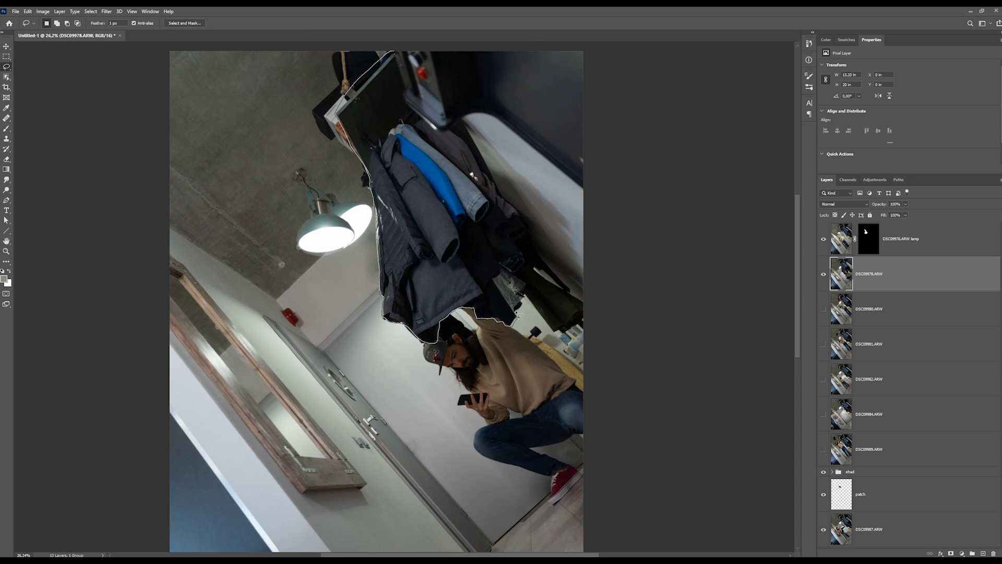
{"action": "mouse_move", "coordinate": [548, 329]}
{"action": "left_mouse_down"}
{"action": "mouse_move", "coordinate": [493, 48]}
{"action": "mouse_move", "coordinate": [379, 45]}
{"action": "left_mouse_up"}
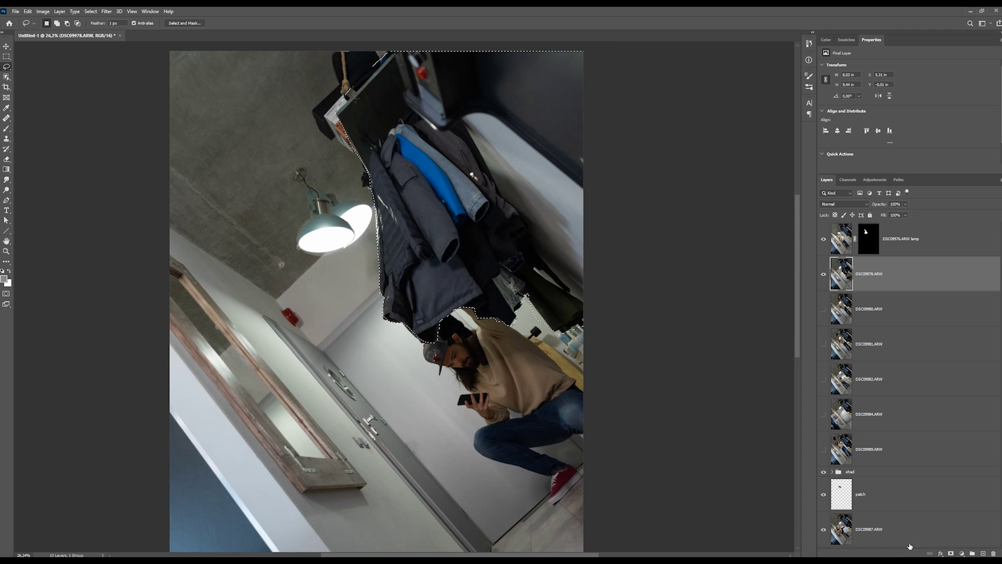
{"action": "left_click", "coordinate": [951, 553]}
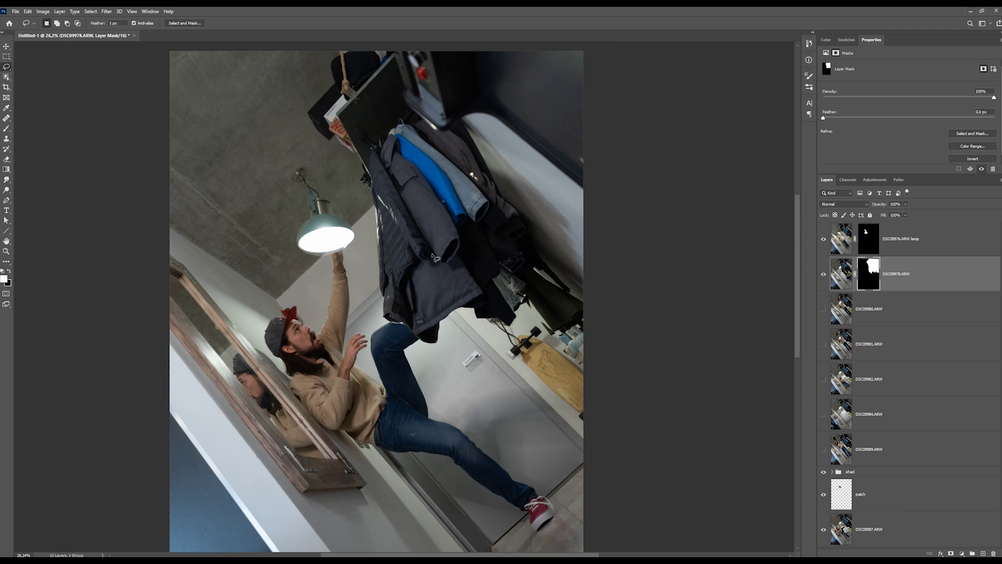
- Compare the composite with and without the coats, then hide them and select DSC09987.ARW
{"action": "scroll", "coordinate": [437, 258], "scroll_direction": "down", "scroll_amount": 1}
{"action": "left_click", "coordinate": [824, 274]}
{"action": "left_click", "coordinate": [823, 274]}
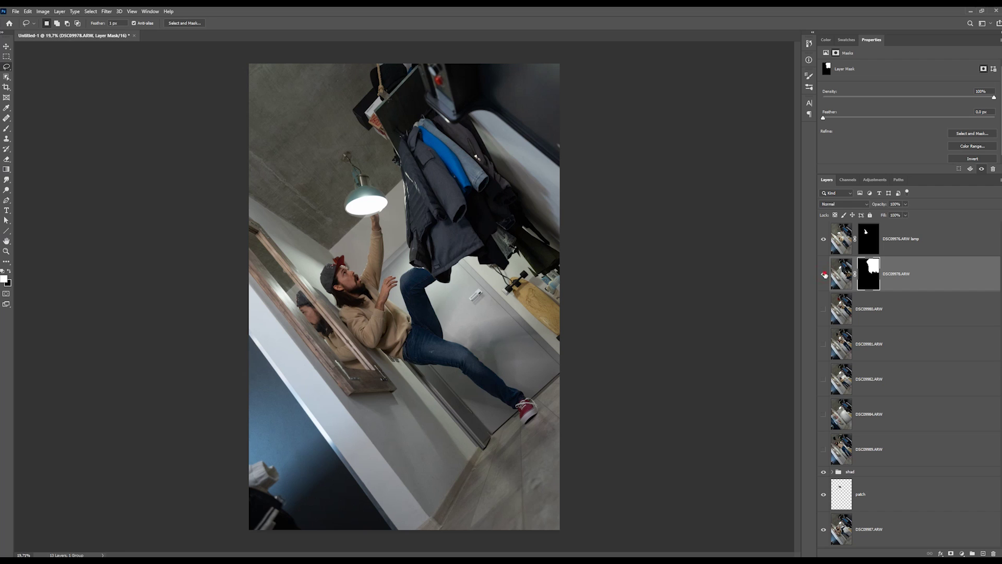
{"action": "left_click", "coordinate": [824, 274]}
{"action": "left_click", "coordinate": [823, 275]}
{"action": "scroll", "coordinate": [471, 242], "scroll_direction": "down", "scroll_amount": 3}
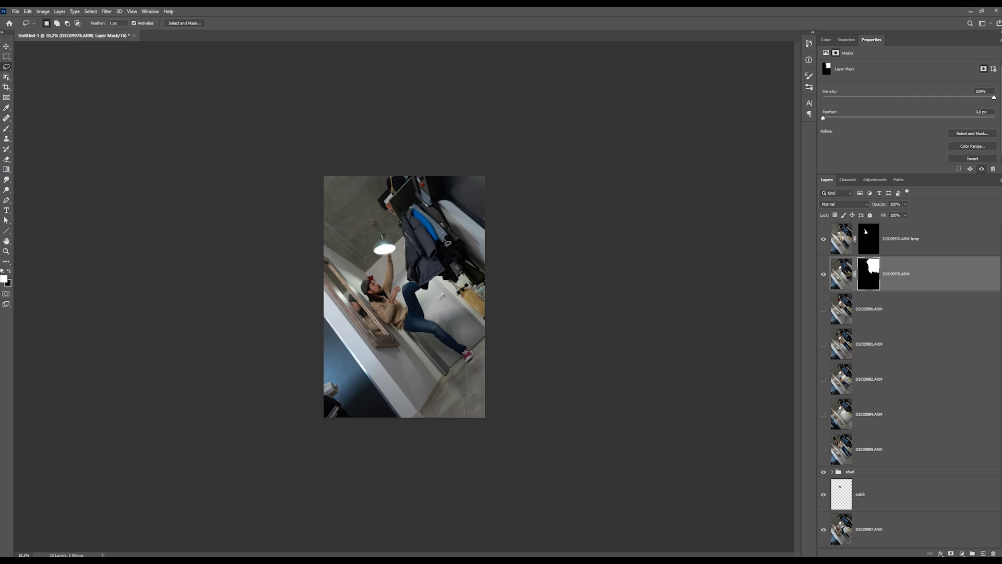
{"action": "scroll", "coordinate": [445, 241], "scroll_direction": "up", "scroll_amount": 3}
{"action": "scroll", "coordinate": [441, 238], "scroll_direction": "up", "scroll_amount": 4}
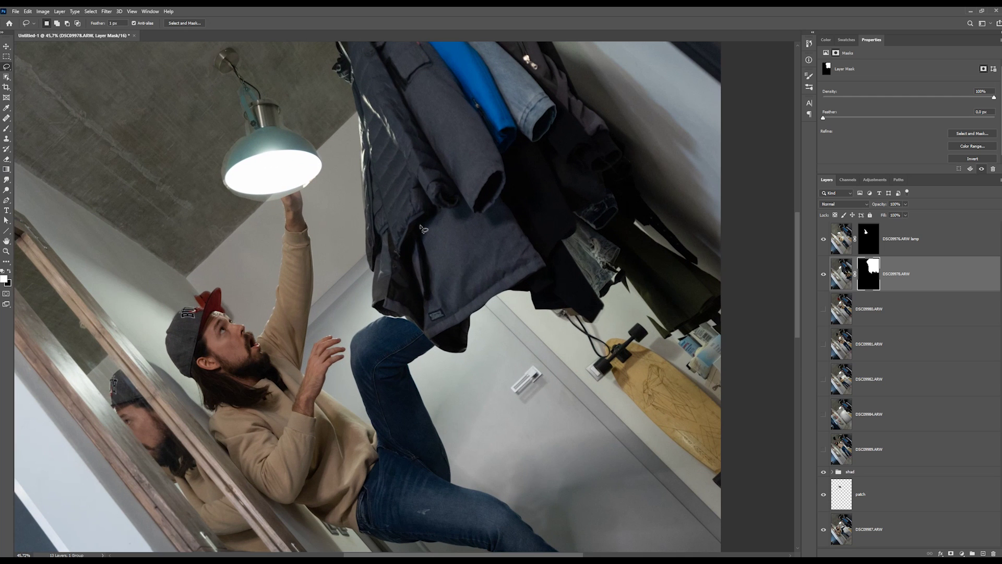
{"action": "scroll", "coordinate": [423, 228], "scroll_direction": "down", "scroll_amount": 2}
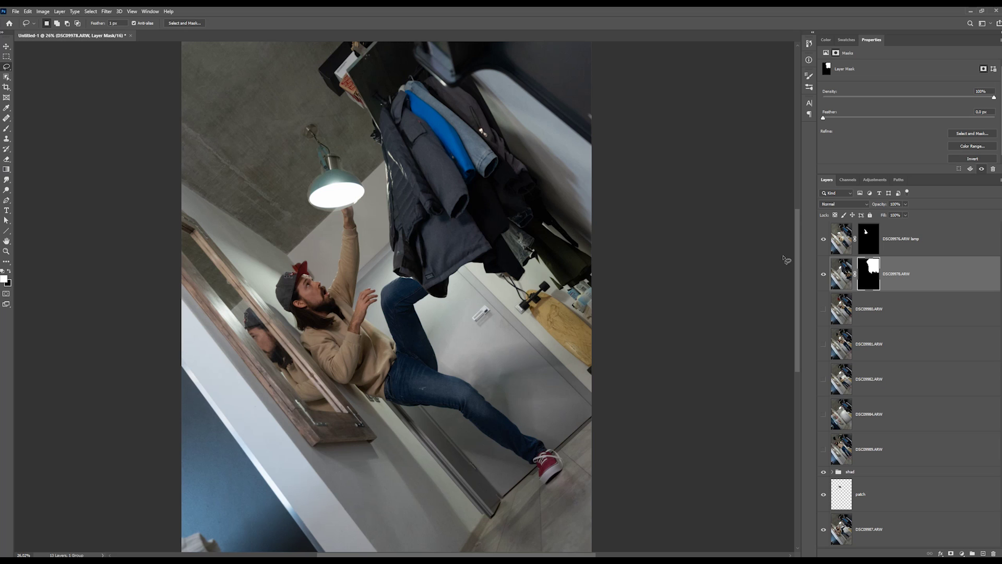
{"action": "left_click", "coordinate": [820, 273]}
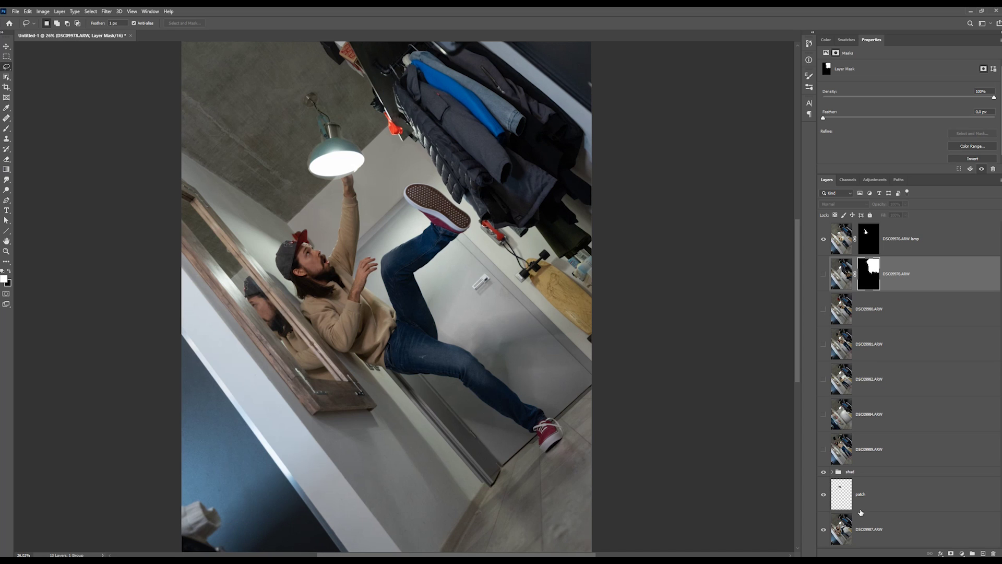
{"action": "left_click", "coordinate": [841, 522]}
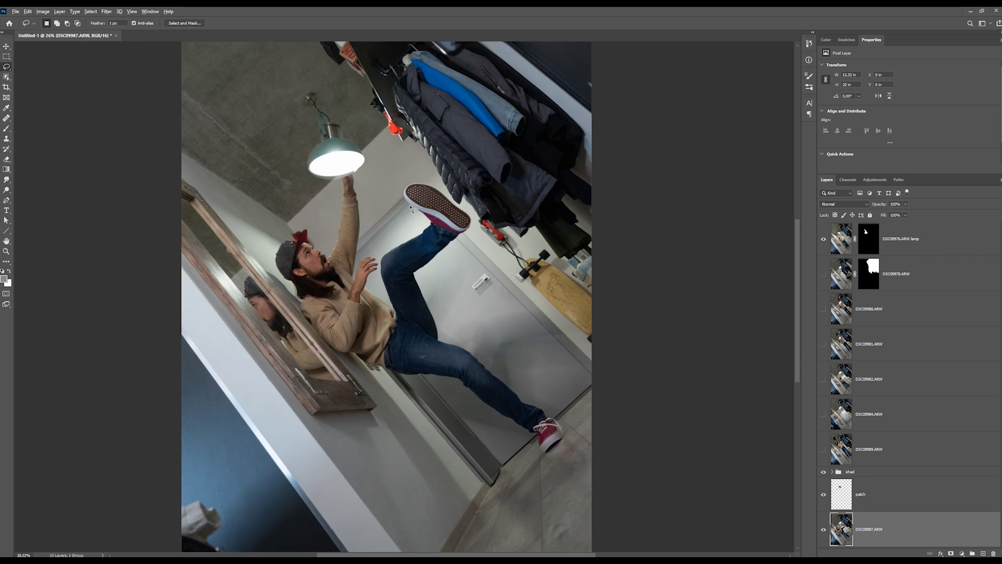
- Select the raised red sneaker and leg with Object Selection
{"action": "scroll", "coordinate": [411, 207], "scroll_direction": "up", "scroll_amount": 2}
{"action": "scroll", "coordinate": [397, 235], "scroll_direction": "up", "scroll_amount": 2}
{"action": "scroll", "coordinate": [372, 288], "scroll_direction": "up", "scroll_amount": 1}
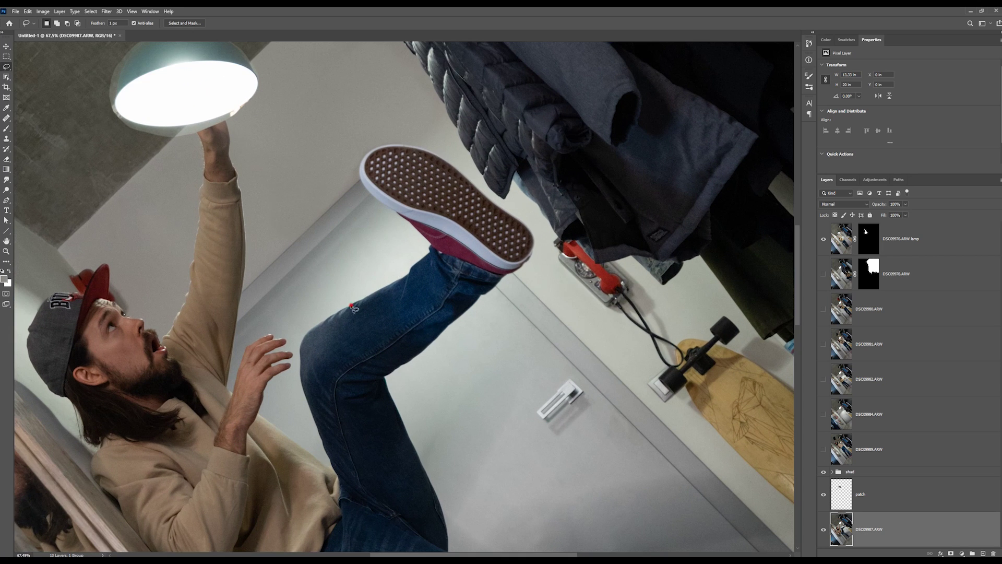
{"action": "left_click_drag", "start_coordinate": [354, 308], "coordinate": [531, 232]}
{"action": "left_click_drag", "start_coordinate": [530, 267], "coordinate": [530, 267]}
{"action": "left_click", "coordinate": [108, 136]}
{"action": "left_click", "coordinate": [7, 77]}
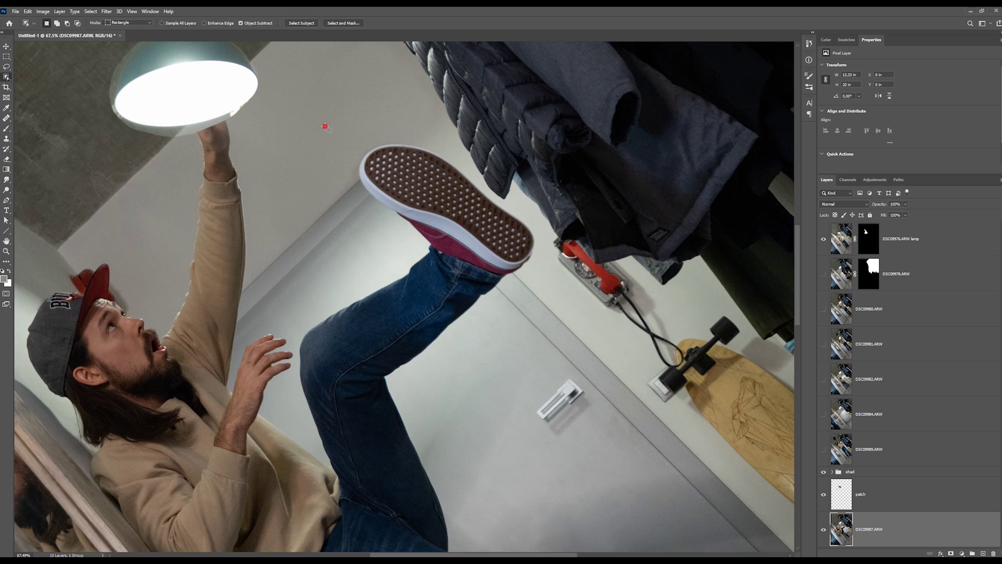
{"action": "left_click_drag", "start_coordinate": [324, 126], "coordinate": [538, 353]}
{"action": "left_click_drag", "start_coordinate": [299, 224], "coordinate": [511, 357]}
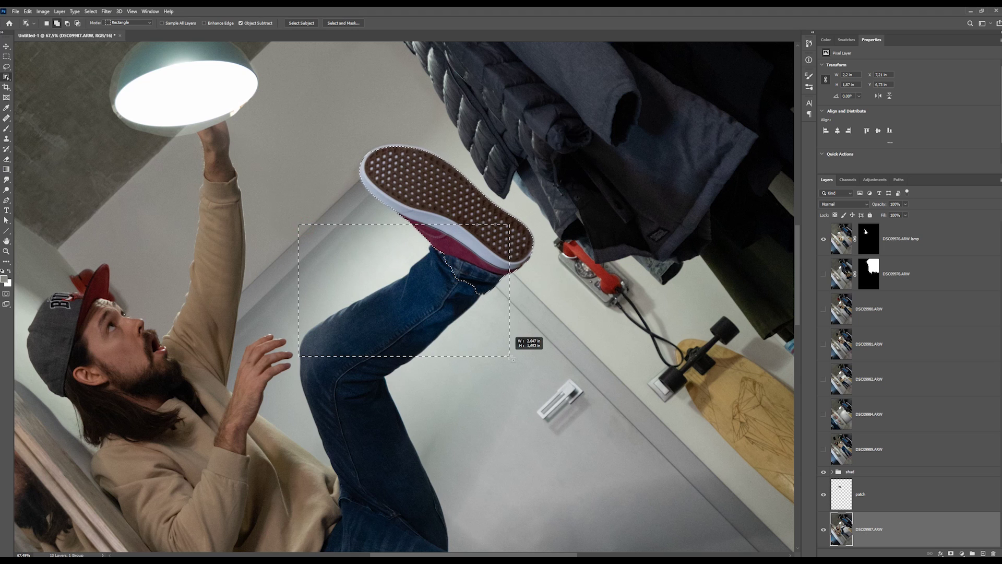
{"action": "left_click_drag", "start_coordinate": [383, 302], "coordinate": [484, 379]}
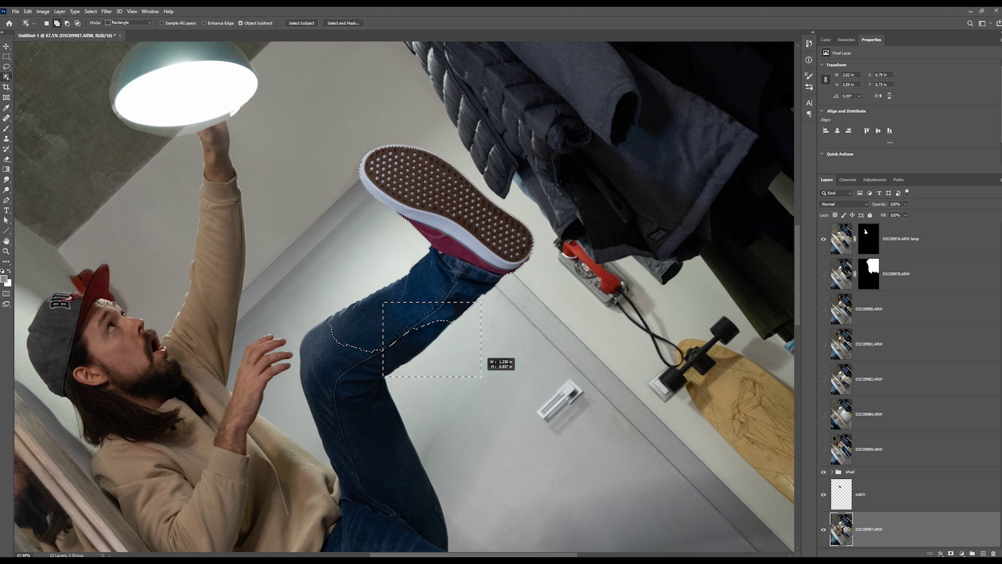
{"action": "left_click_drag", "start_coordinate": [303, 302], "coordinate": [423, 368]}
{"action": "key", "text": "ctrl+0"}
- Show the DSC09978.ARW coats layer, target its mask and set the foreground colour to black
{"action": "left_click", "coordinate": [823, 274]}
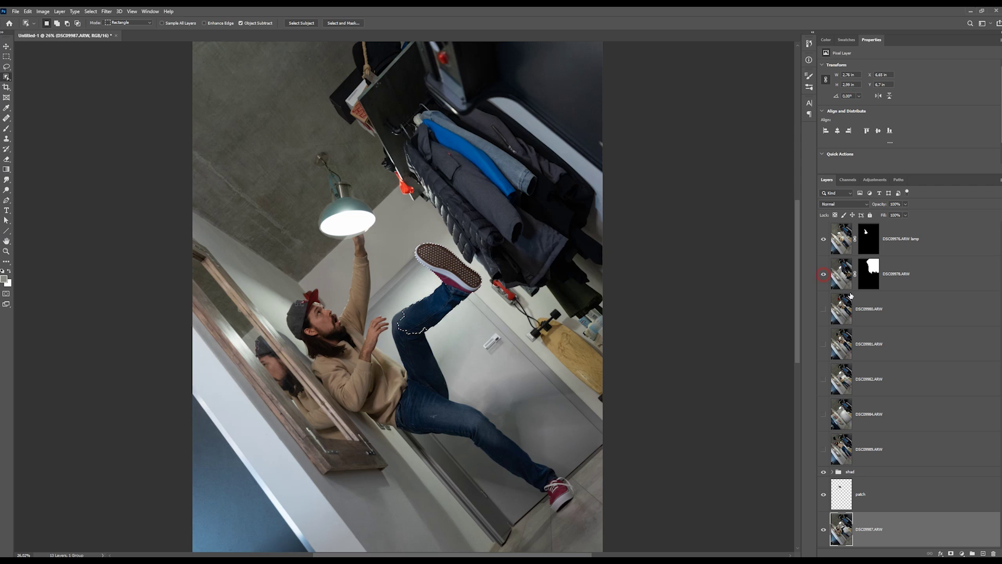
{"action": "left_click", "coordinate": [872, 273]}
{"action": "left_click", "coordinate": [870, 273]}
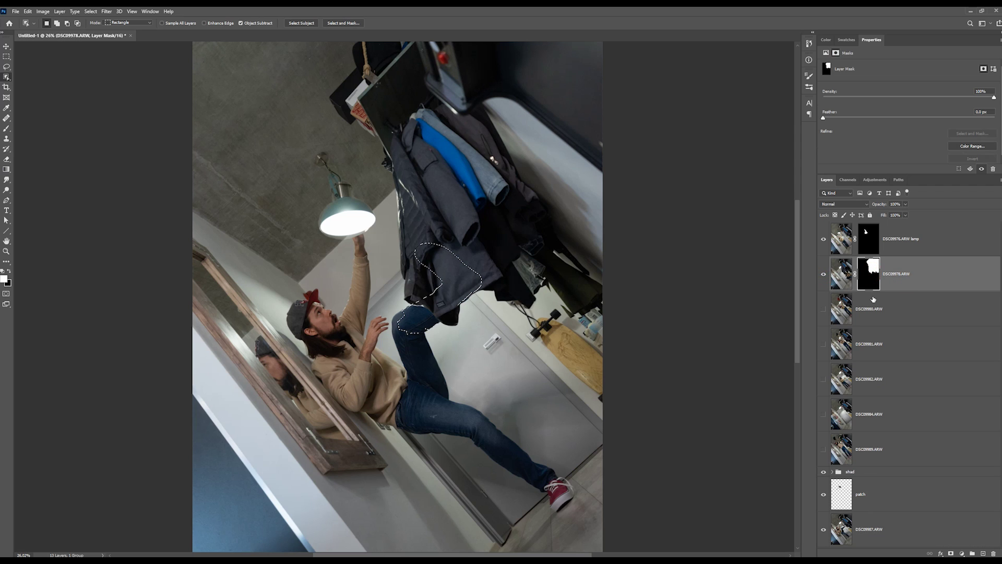
{"action": "left_click", "coordinate": [8, 271]}
{"action": "left_click", "coordinate": [4, 280]}
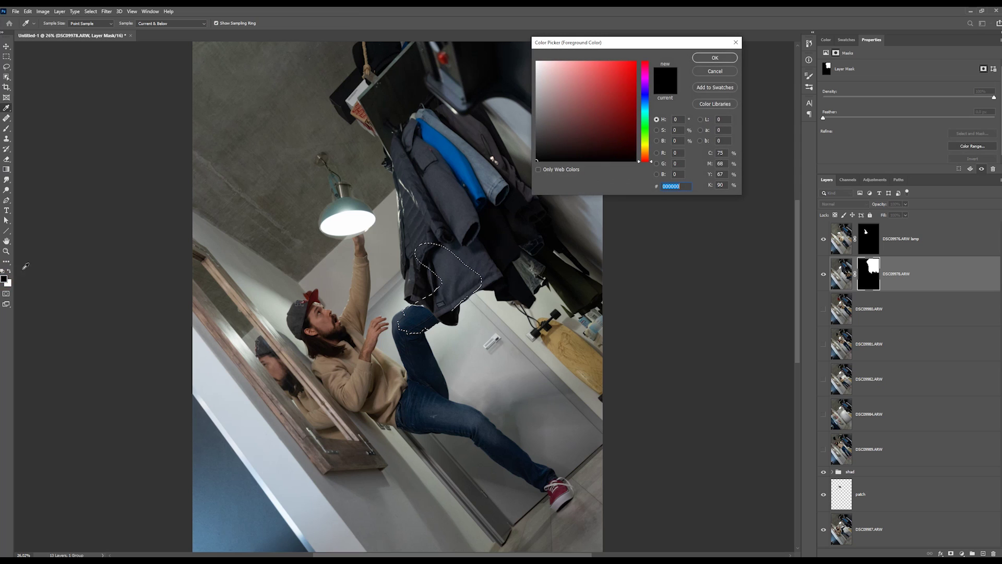
{"action": "left_click", "coordinate": [714, 58]}
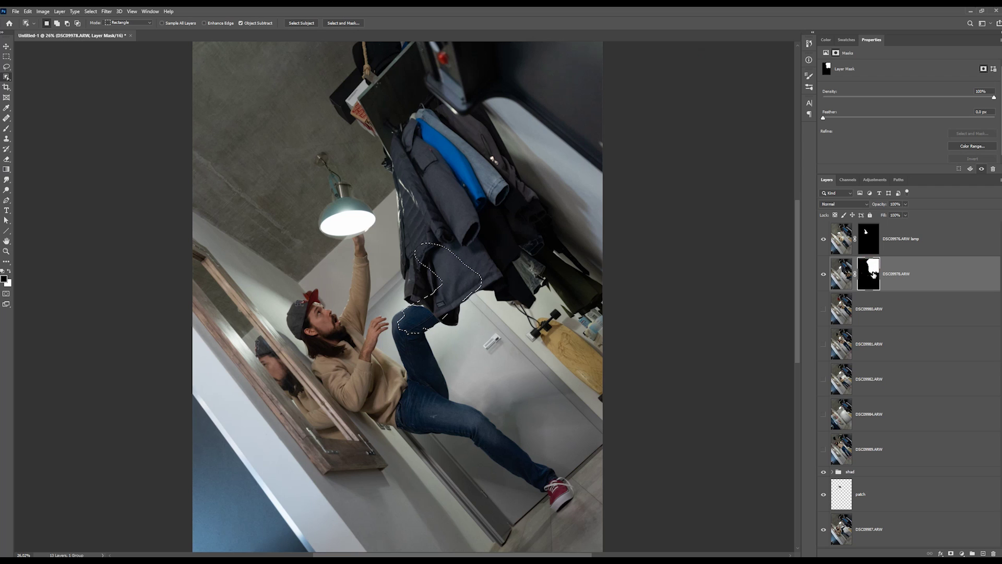
- Fill the coats mask over the leg selection so the sneaker shows in front, then deselect
{"action": "left_click", "coordinate": [846, 268]}
{"action": "left_click", "coordinate": [864, 272]}
{"action": "key", "text": "ctrl+BackSpace"}
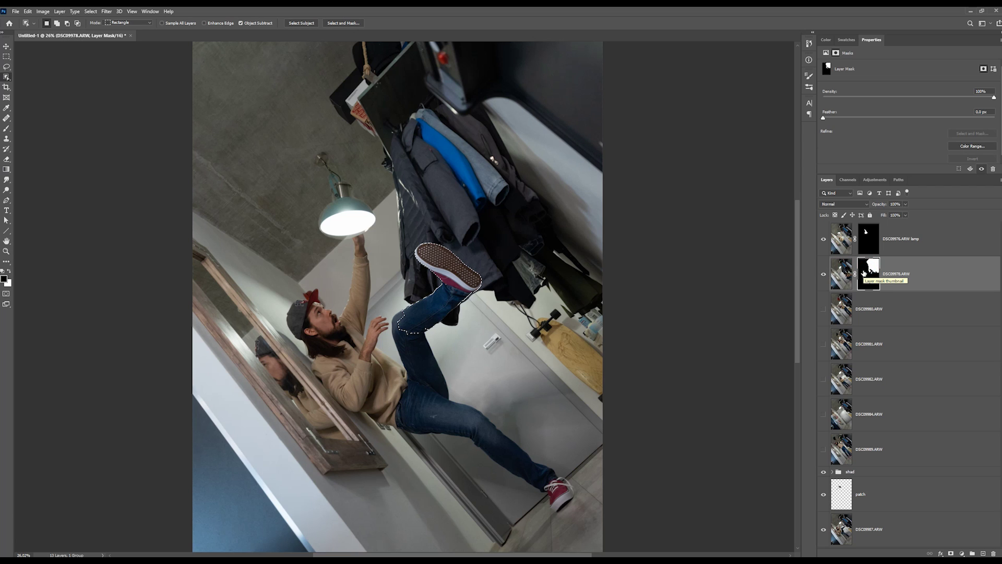
{"action": "key", "text": "ctrl+d"}
{"action": "scroll", "coordinate": [450, 260], "scroll_direction": "up", "scroll_amount": 2}
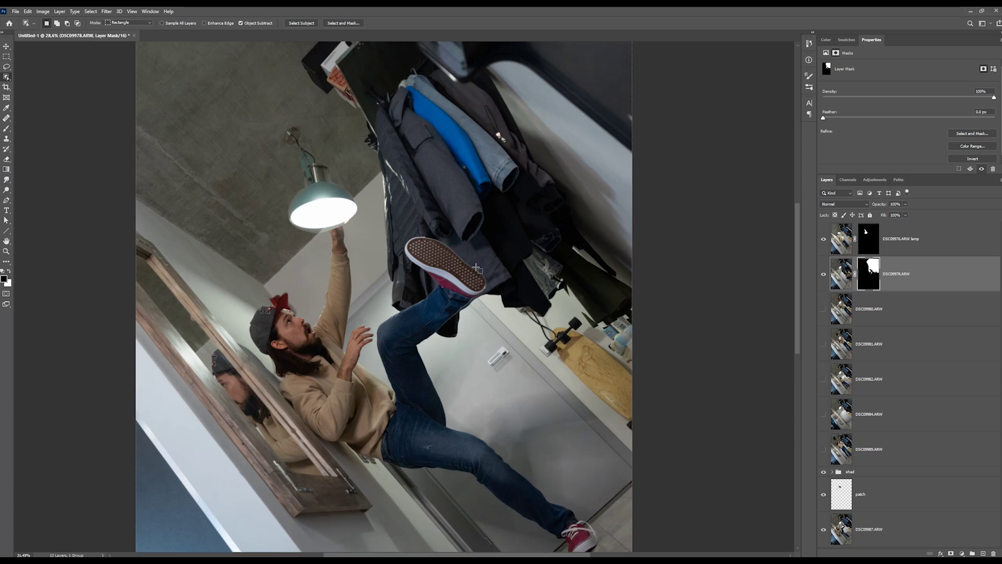
{"action": "scroll", "coordinate": [447, 269], "scroll_direction": "up", "scroll_amount": 3}
{"action": "scroll", "coordinate": [443, 276], "scroll_direction": "up", "scroll_amount": 1}
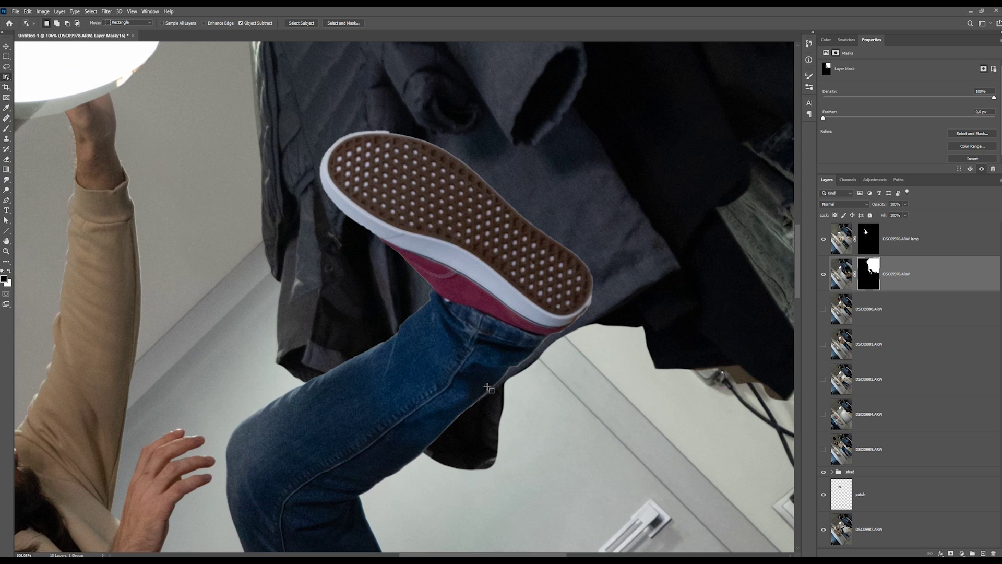
{"action": "scroll", "coordinate": [437, 307], "scroll_direction": "up", "scroll_amount": 1}
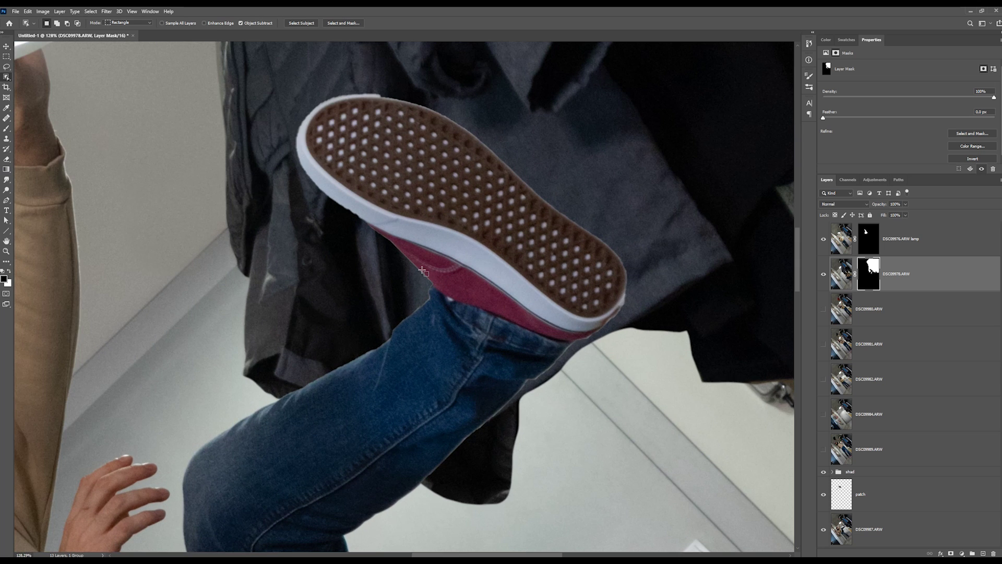
- Show the DSC09980.ARW photo and move it to the top of the layer stack
{"action": "key", "text": "ctrl+0"}
{"action": "left_click", "coordinate": [825, 308]}
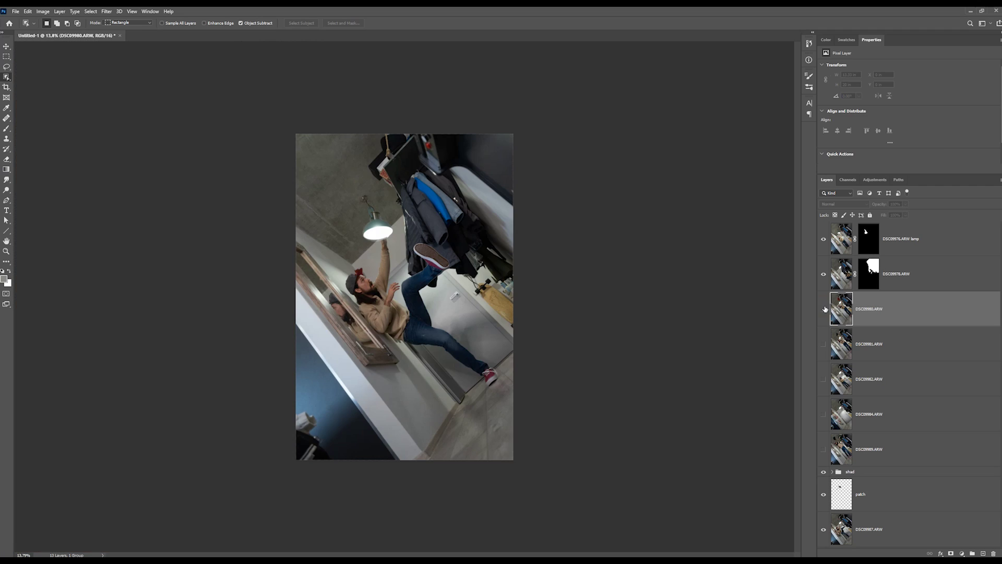
{"action": "left_click", "coordinate": [824, 309]}
{"action": "key", "text": "ctrl+plus"}
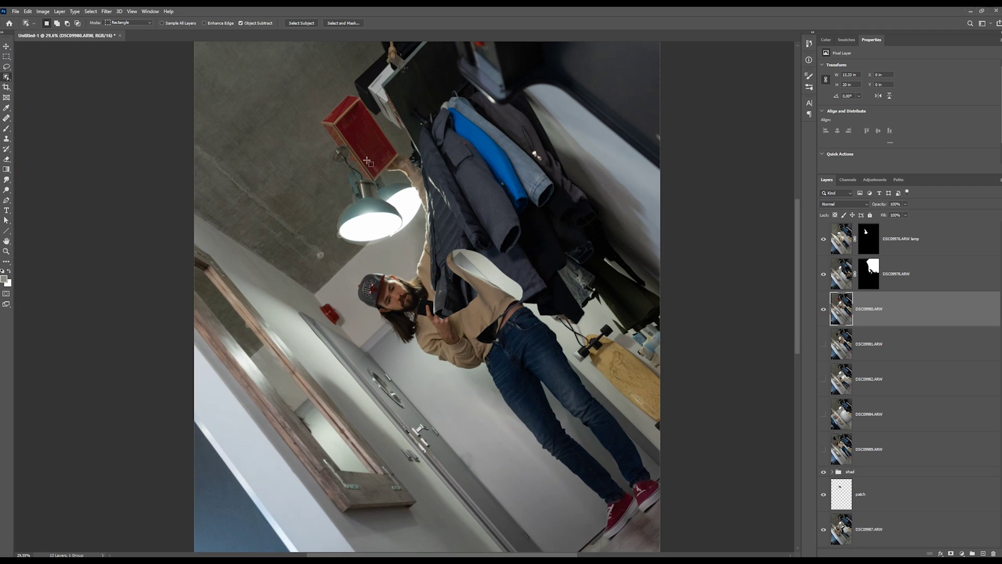
{"action": "left_click_drag", "start_coordinate": [881, 314], "coordinate": [882, 225]}
{"action": "scroll", "coordinate": [317, 97], "scroll_direction": "up", "scroll_amount": 3}
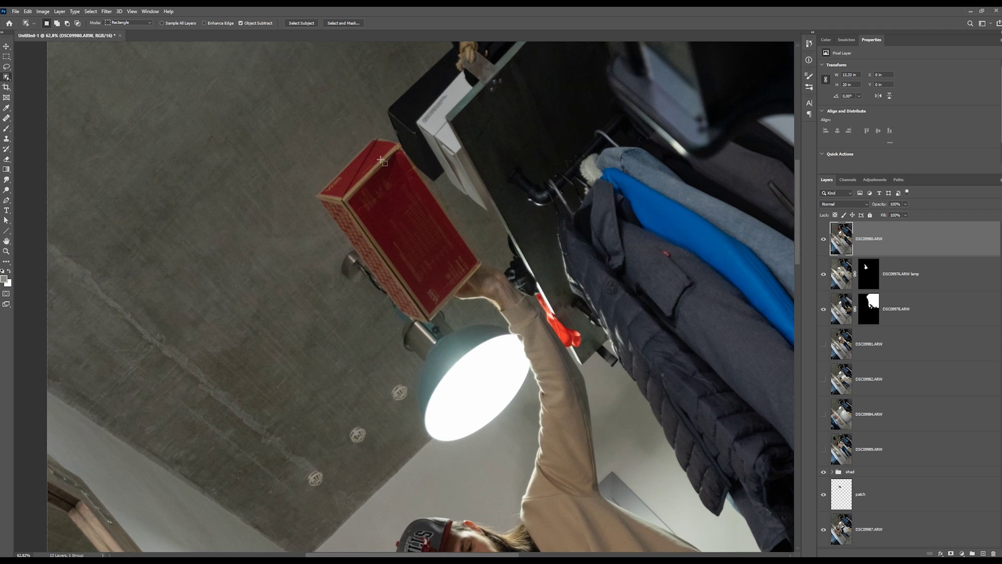
{"action": "scroll", "coordinate": [473, 240], "scroll_direction": "up", "scroll_amount": 1}
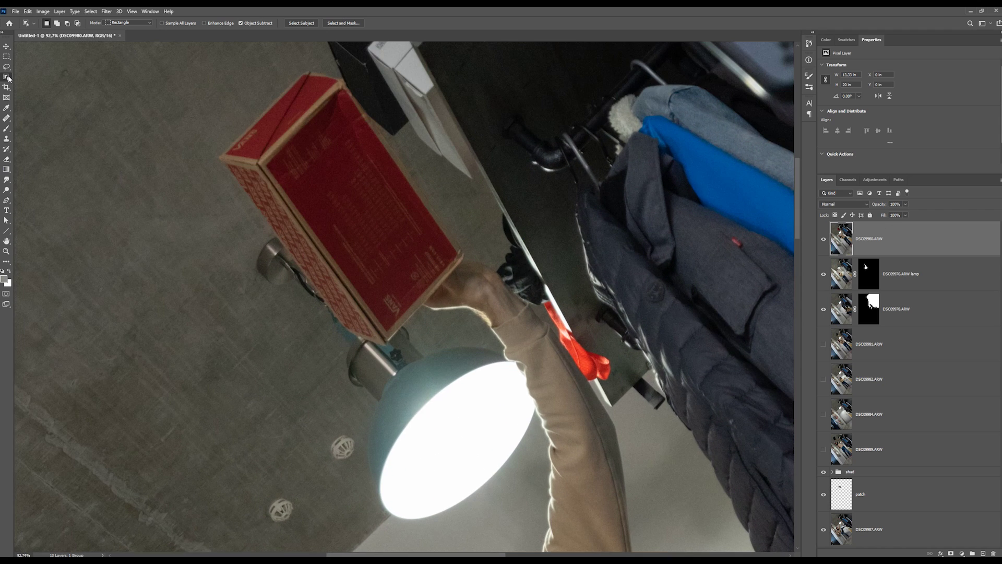
- Outline the red box with the Polygonal Lasso and mask DSC09980.ARW to it
{"action": "left_click", "coordinate": [6, 56]}
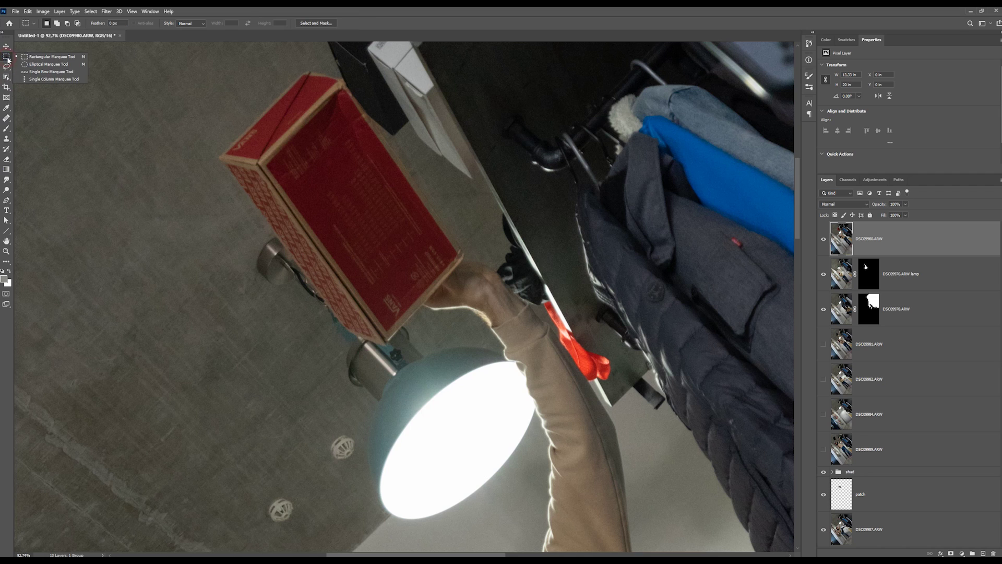
{"action": "left_click", "coordinate": [6, 67]}
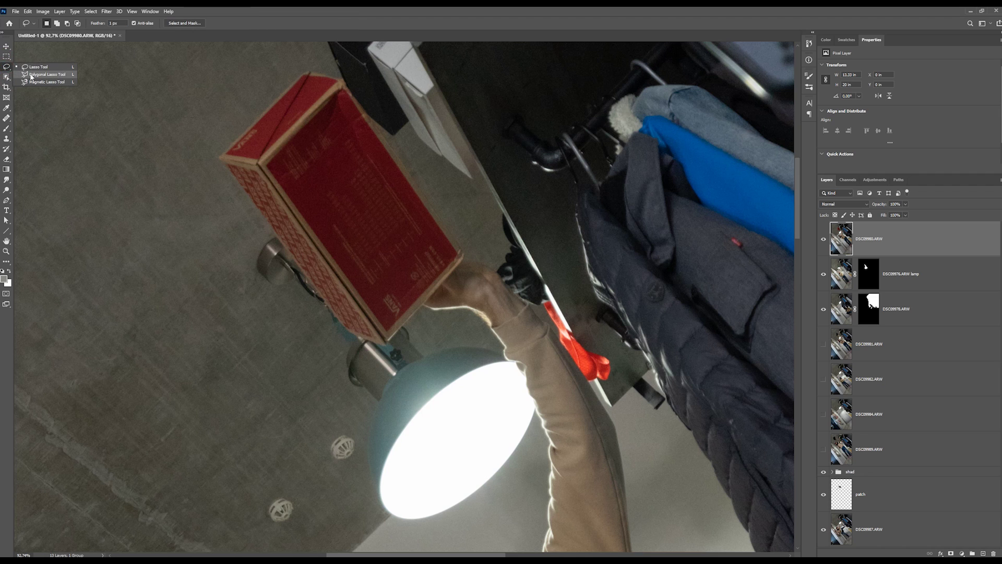
{"action": "left_click", "coordinate": [30, 77]}
{"action": "scroll", "coordinate": [204, 203], "scroll_direction": "up", "scroll_amount": 1}
{"action": "left_click", "coordinate": [204, 200]}
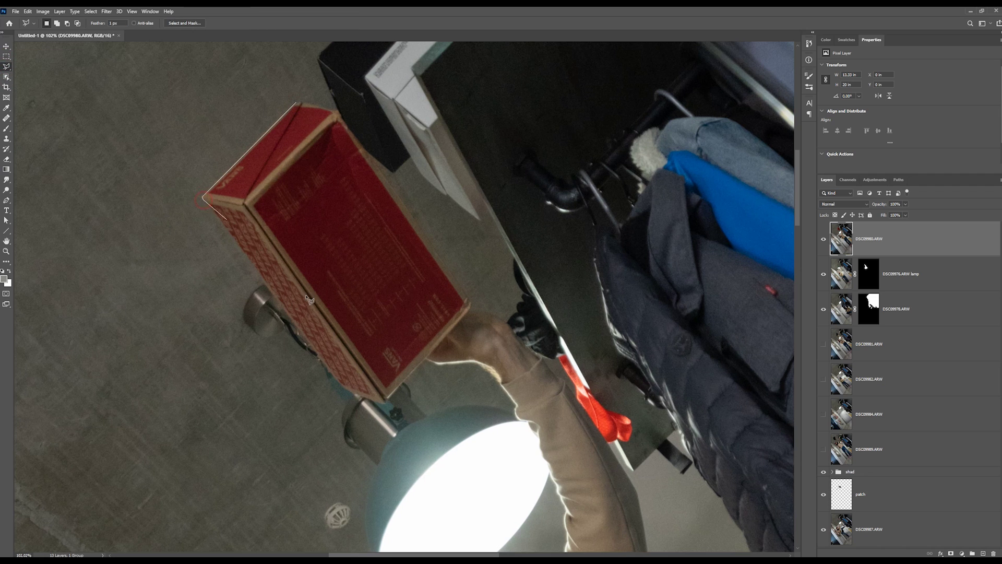
{"action": "left_click", "coordinate": [346, 390]}
{"action": "left_click", "coordinate": [386, 403]}
{"action": "left_click", "coordinate": [470, 302]}
{"action": "left_click", "coordinate": [339, 112]}
{"action": "left_click", "coordinate": [319, 106]}
{"action": "left_click", "coordinate": [300, 102]}
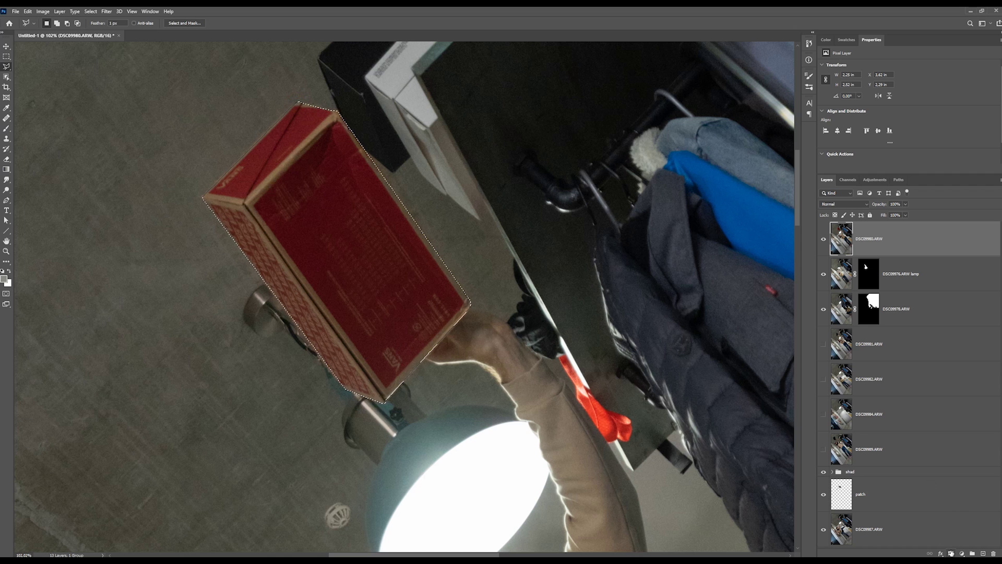
{"action": "left_click", "coordinate": [951, 553]}
{"action": "scroll", "coordinate": [429, 150], "scroll_direction": "down", "scroll_amount": 5}
{"action": "scroll", "coordinate": [429, 150], "scroll_direction": "up", "scroll_amount": 2}
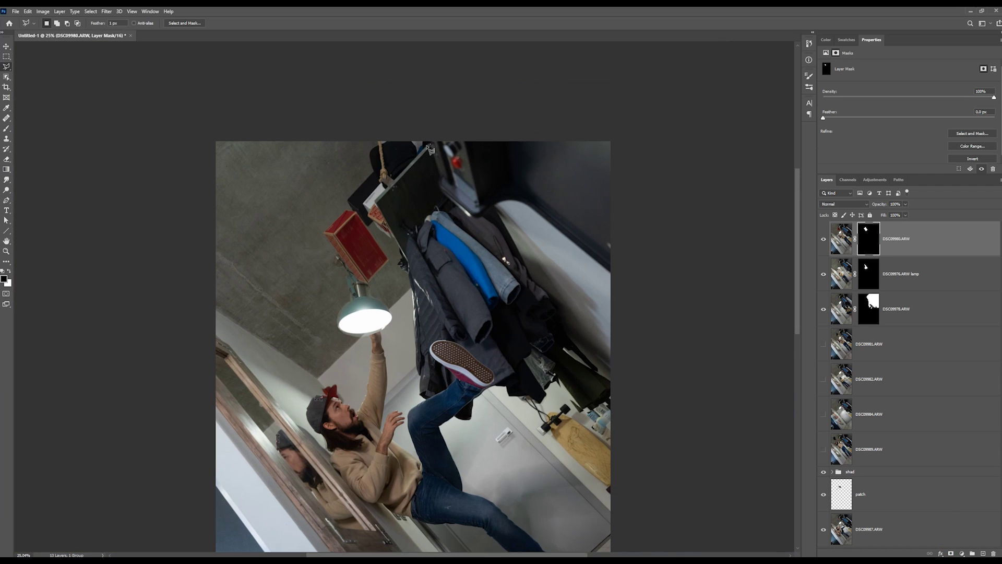
{"action": "left_click", "coordinate": [6, 46]}
- Nudge the red box slightly left and down beside the lamp
{"action": "left_click_drag", "start_coordinate": [384, 263], "coordinate": [339, 278]}
{"action": "scroll", "coordinate": [290, 219], "scroll_direction": "down", "scroll_amount": 5}
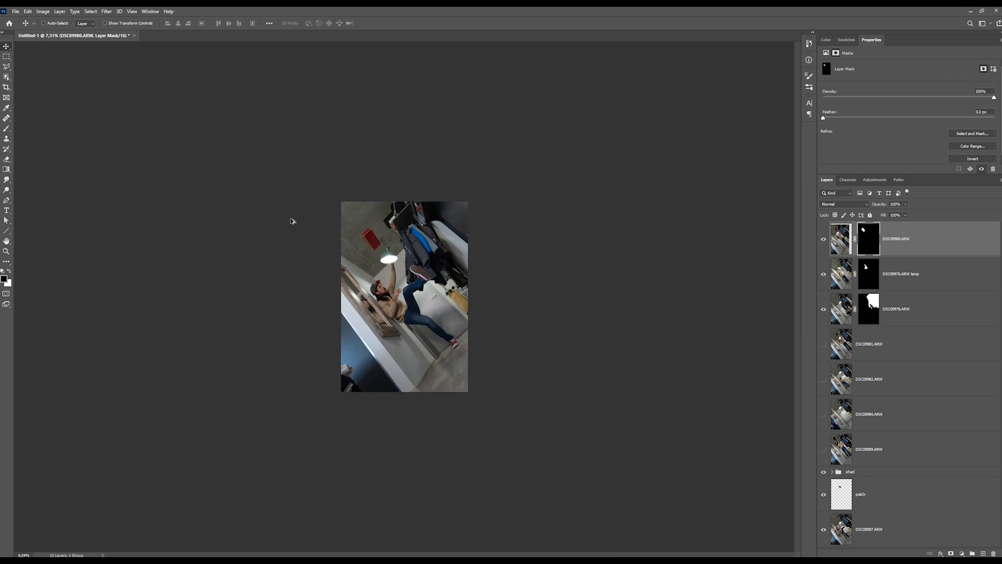
{"action": "scroll", "coordinate": [365, 246], "scroll_direction": "up", "scroll_amount": 3}
{"action": "scroll", "coordinate": [387, 229], "scroll_direction": "up", "scroll_amount": 4}
{"action": "scroll", "coordinate": [389, 224], "scroll_direction": "up", "scroll_amount": 3}
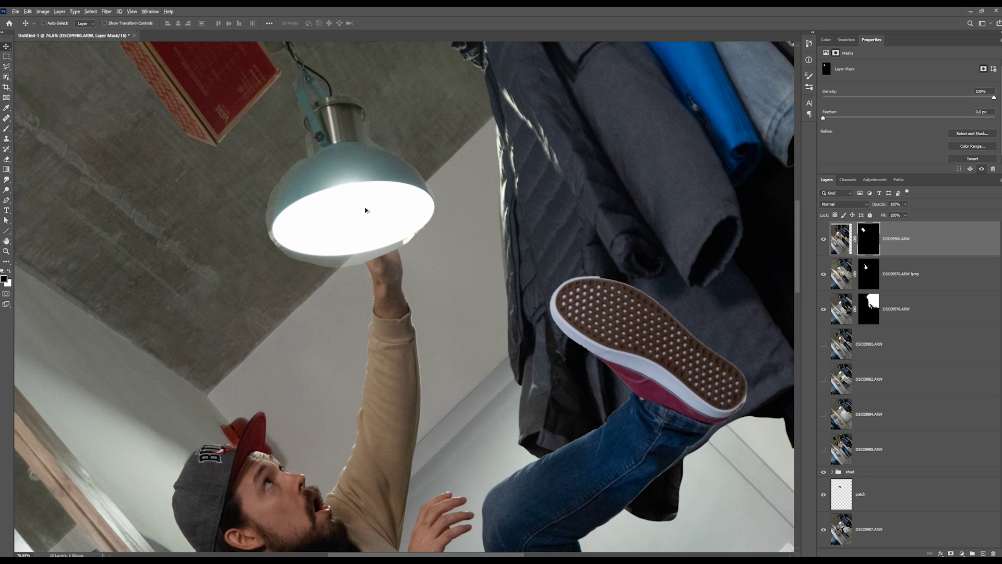
{"action": "scroll", "coordinate": [380, 219], "scroll_direction": "up", "scroll_amount": 1}
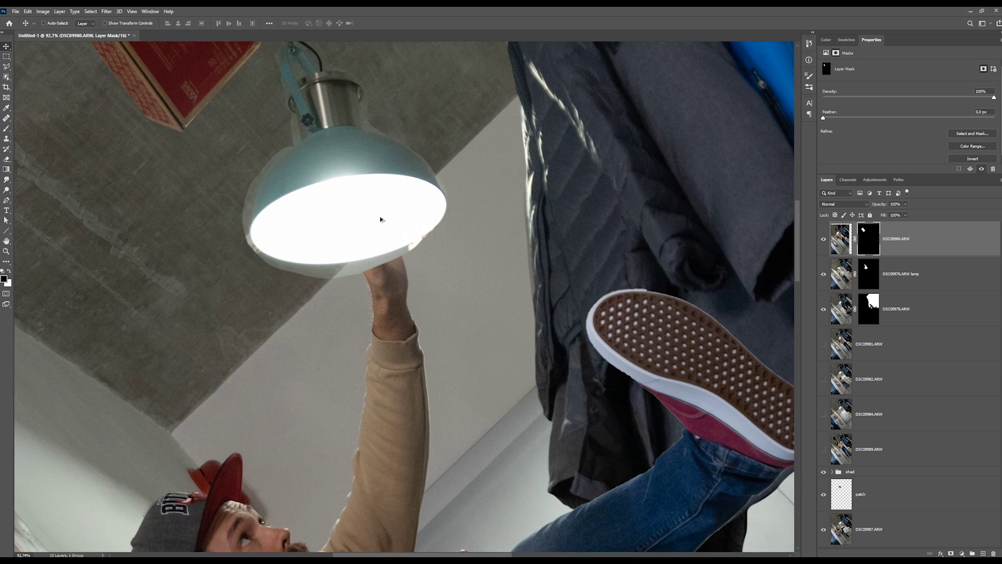
- Hide the lamp layer and Object-select the raised hand on the bottom photo
{"action": "left_click", "coordinate": [825, 274]}
{"action": "left_click", "coordinate": [842, 521]}
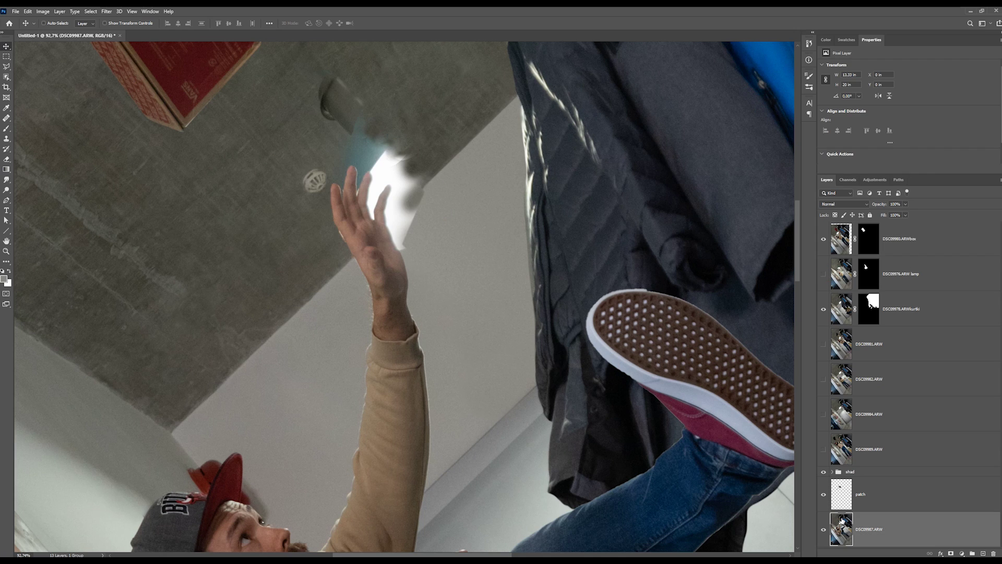
{"action": "left_click", "coordinate": [7, 77]}
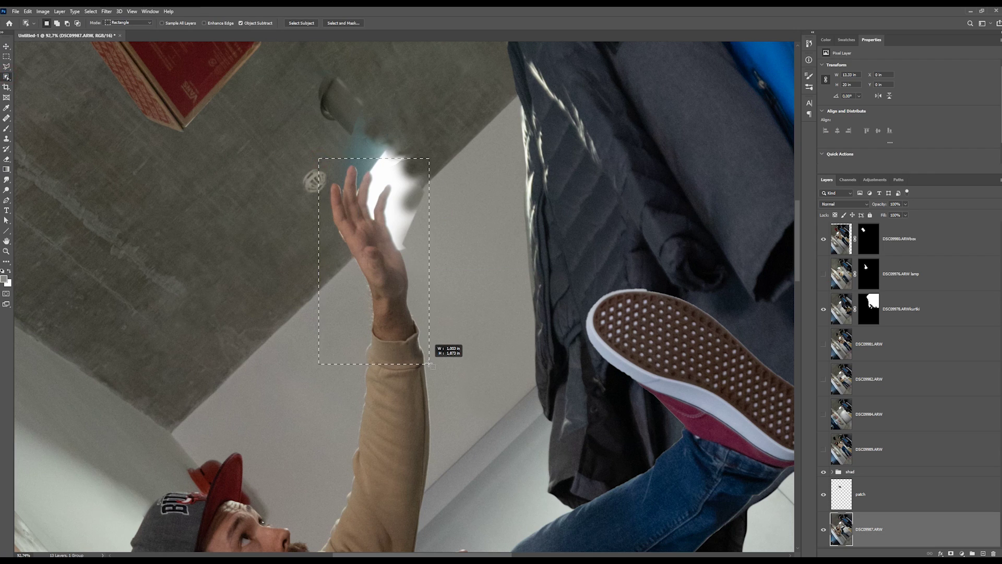
{"action": "left_click_drag", "start_coordinate": [320, 163], "coordinate": [429, 363]}
- Fill the lamp layer's mask over the hand selection so the hand shows in front, then deselect
{"action": "left_click", "coordinate": [824, 274]}
{"action": "left_click", "coordinate": [869, 273]}
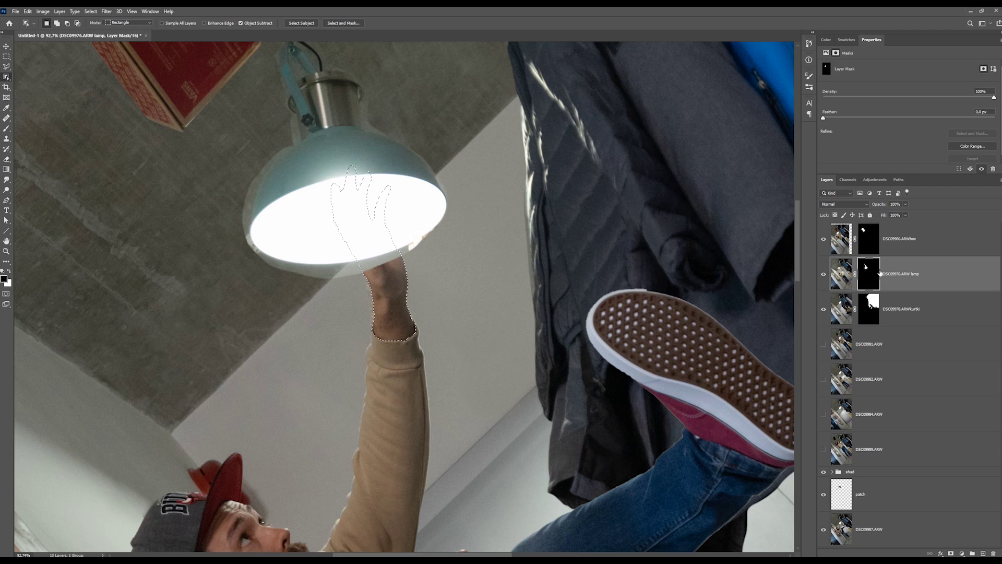
{"action": "key", "text": "alt+BackSpace"}
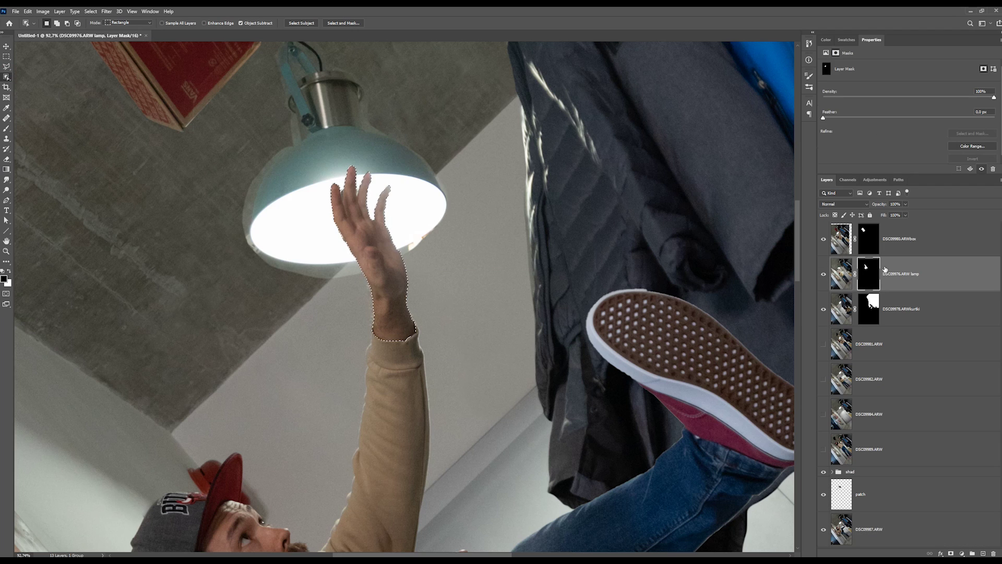
{"action": "key", "text": "ctrl+d"}
{"action": "scroll", "coordinate": [463, 261], "scroll_direction": "down", "scroll_amount": 3}
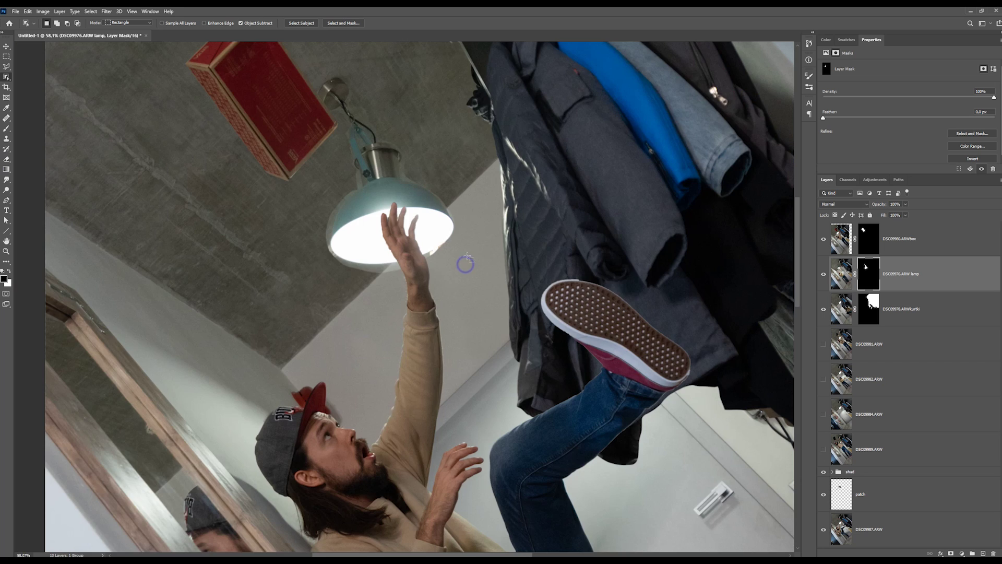
{"action": "scroll", "coordinate": [463, 262], "scroll_direction": "down", "scroll_amount": 3}
{"action": "scroll", "coordinate": [463, 261], "scroll_direction": "down", "scroll_amount": 2}
{"action": "left_click", "coordinate": [825, 344]}
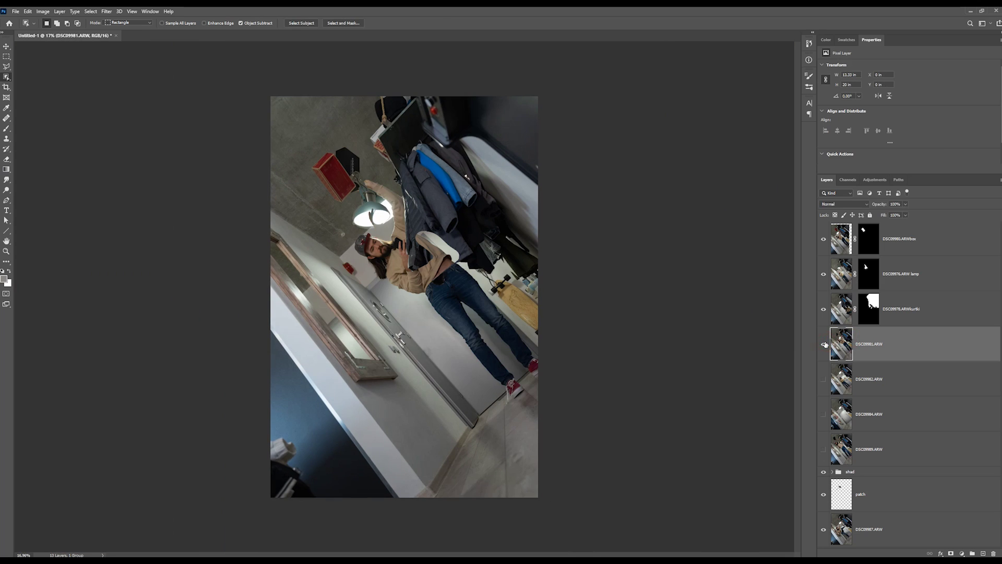
- Raise the DSC09981.ARW black-box photo to the top of the layer stack
{"action": "left_click_drag", "start_coordinate": [921, 335], "coordinate": [918, 224]}
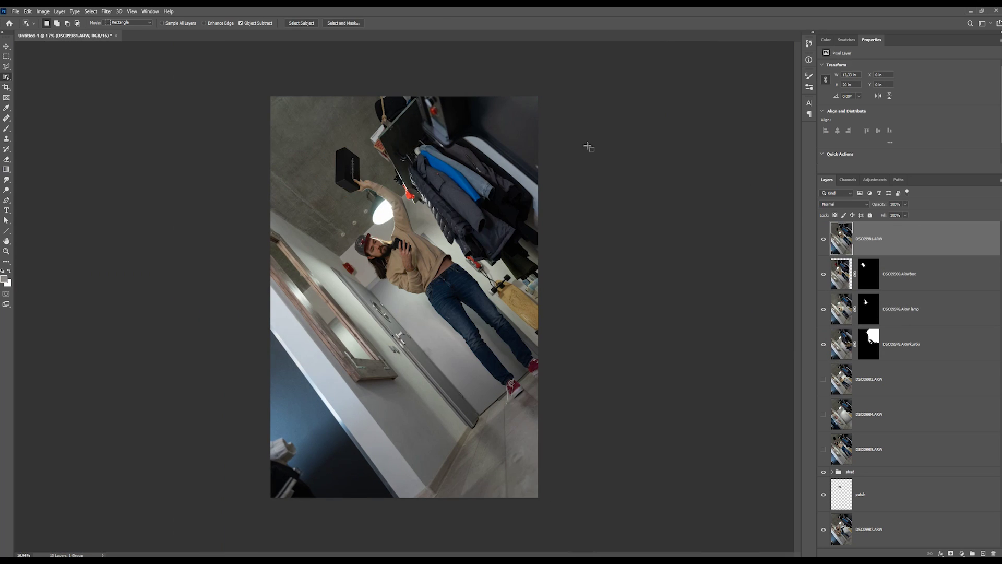
{"action": "scroll", "coordinate": [320, 129], "scroll_direction": "up", "scroll_amount": 2}
{"action": "scroll", "coordinate": [320, 129], "scroll_direction": "up", "scroll_amount": 3}
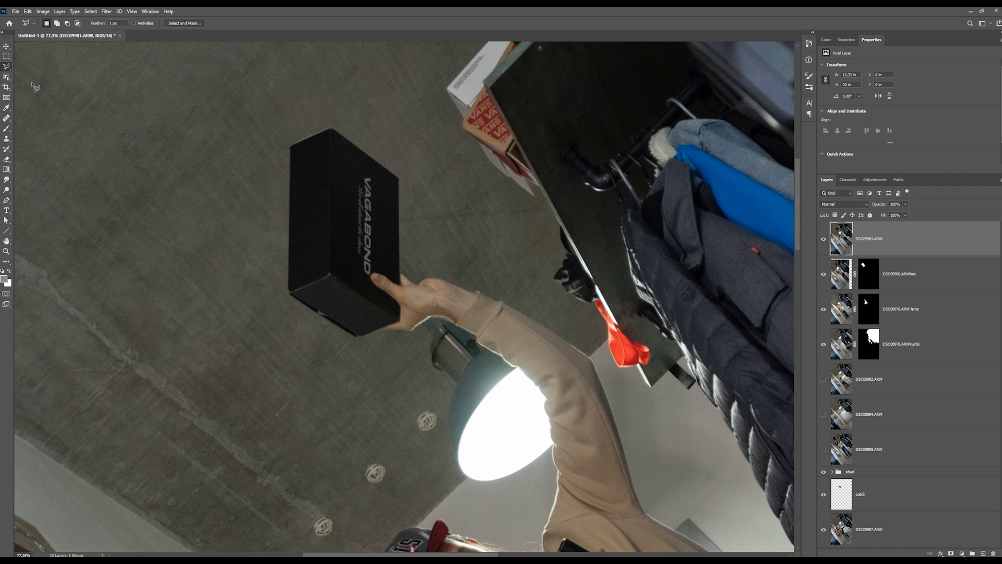
{"action": "right_click", "coordinate": [7, 67]}
{"action": "left_click", "coordinate": [36, 76]}
- Trace a polygonal outline around the black VAGABOND box's corners
{"action": "left_click", "coordinate": [290, 146]}
{"action": "left_click", "coordinate": [289, 291]}
{"action": "left_click", "coordinate": [360, 336]}
{"action": "left_click", "coordinate": [399, 320]}
{"action": "left_click", "coordinate": [399, 177]}
{"action": "left_click", "coordinate": [330, 128]}
- Mask the DSC09981.ARW layer so only the black box shows
{"action": "left_click", "coordinate": [290, 146]}
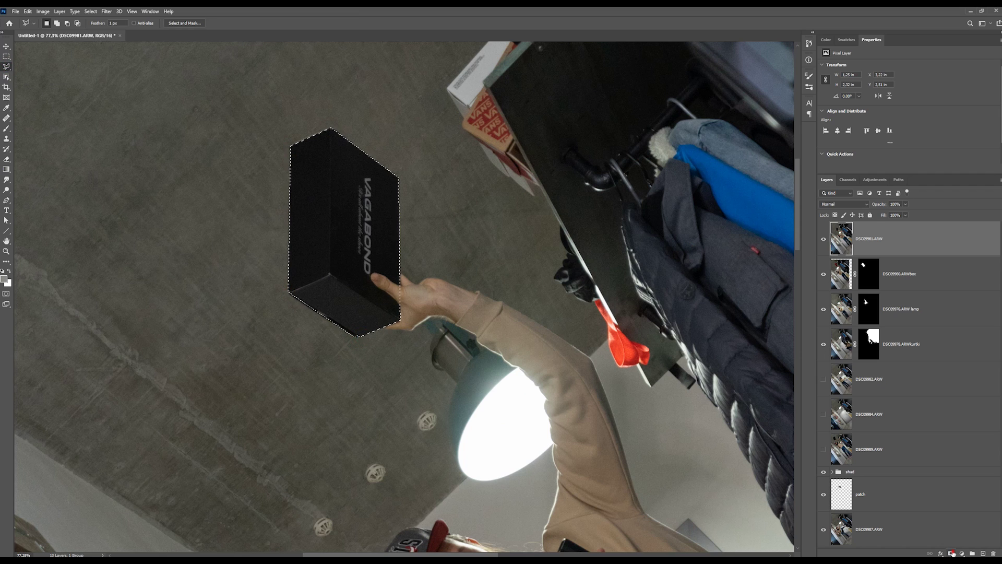
{"action": "key", "text": "ctrl+shift+m"}
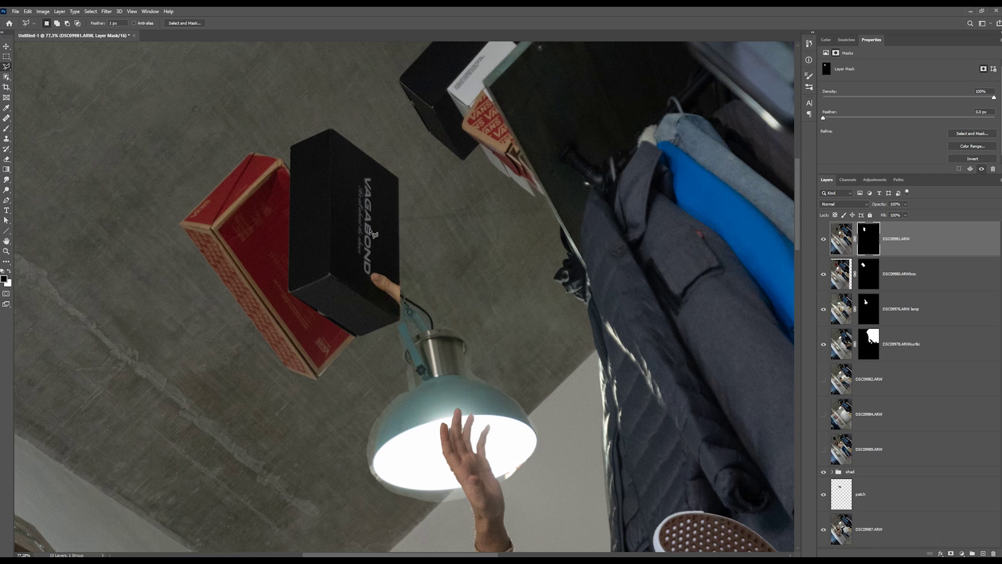
{"action": "scroll", "coordinate": [379, 240], "scroll_direction": "up", "scroll_amount": 3, "text": "alt"}
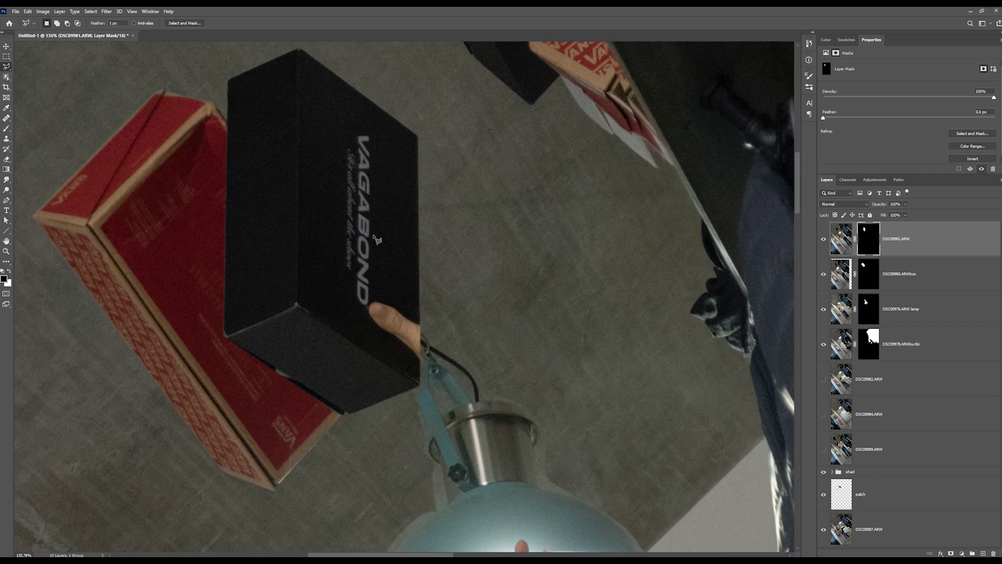
- Add an empty layer clipped to the DSC09981.ARW black-box photo
{"action": "left_click", "coordinate": [983, 553]}
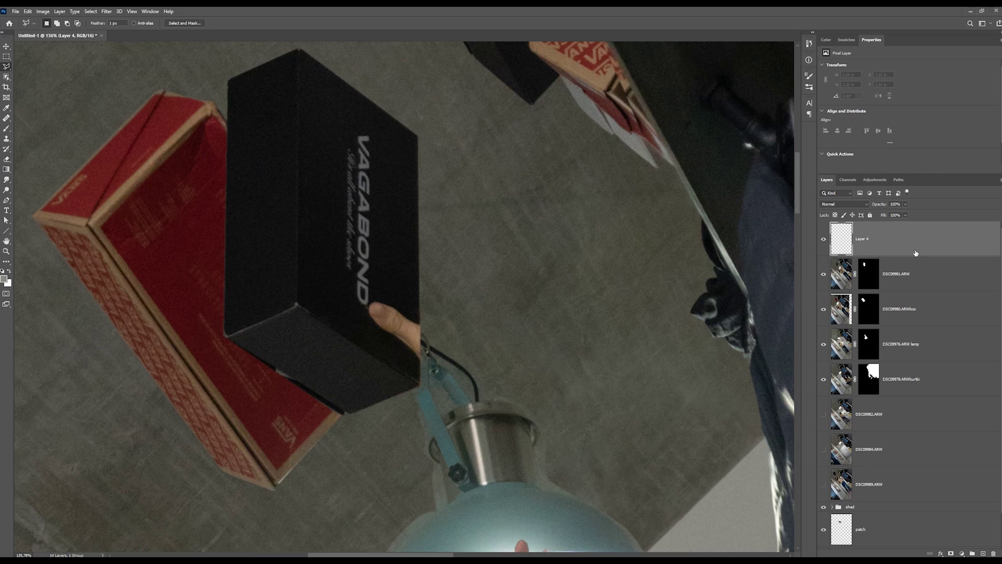
{"action": "right_click", "coordinate": [916, 253]}
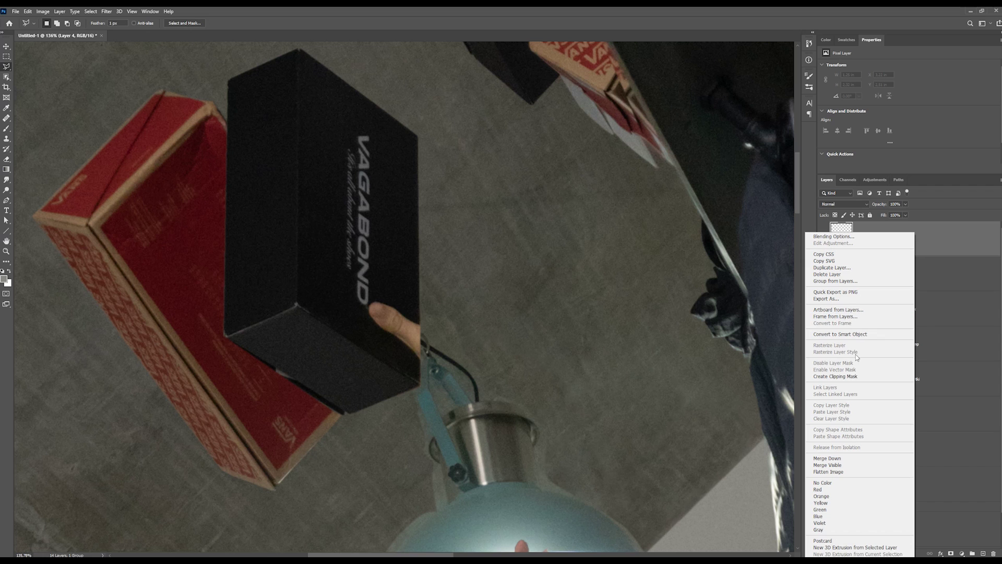
{"action": "left_click", "coordinate": [877, 377]}
- Paint black over the box's script text, VAGABOND lettering and thumb area
{"action": "key", "text": "b"}
{"action": "key", "text": "d"}
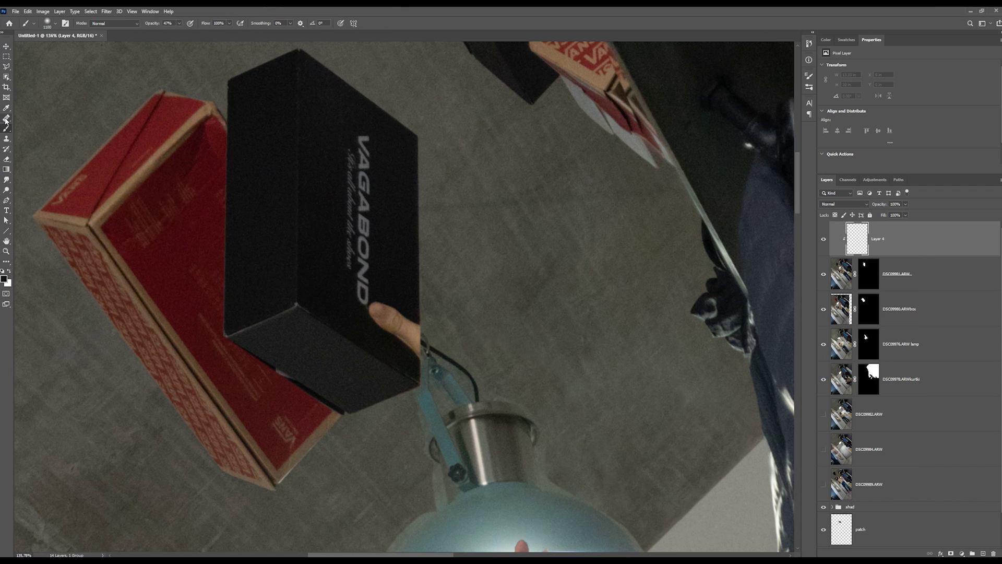
{"action": "key", "text": "bracketleft"}
{"action": "key", "text": "bracketleft"}
{"action": "key", "text": "bracketleft"}
{"action": "key", "text": "bracketleft"}
{"action": "key", "text": "bracketleft"}
{"action": "key", "text": "bracketleft"}
{"action": "left_click_drag", "start_coordinate": [349, 147], "coordinate": [347, 259]}
{"action": "left_click", "coordinate": [179, 23]}
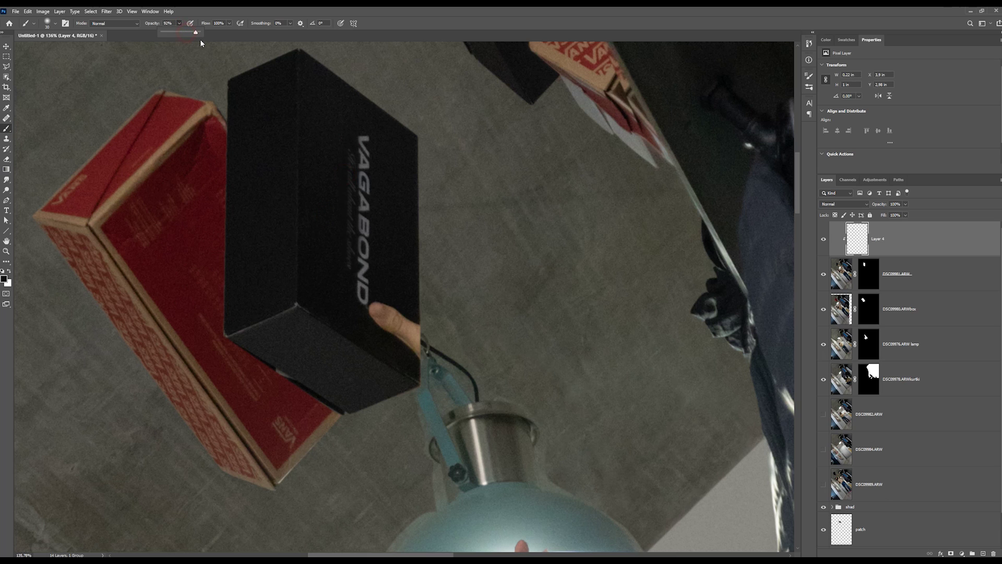
{"action": "left_click_drag", "start_coordinate": [363, 138], "coordinate": [420, 342]}
{"action": "mouse_move", "coordinate": [416, 287]}
{"action": "left_mouse_down"}
{"action": "mouse_move", "coordinate": [417, 334]}
{"action": "mouse_move", "coordinate": [380, 324]}
{"action": "left_mouse_up"}
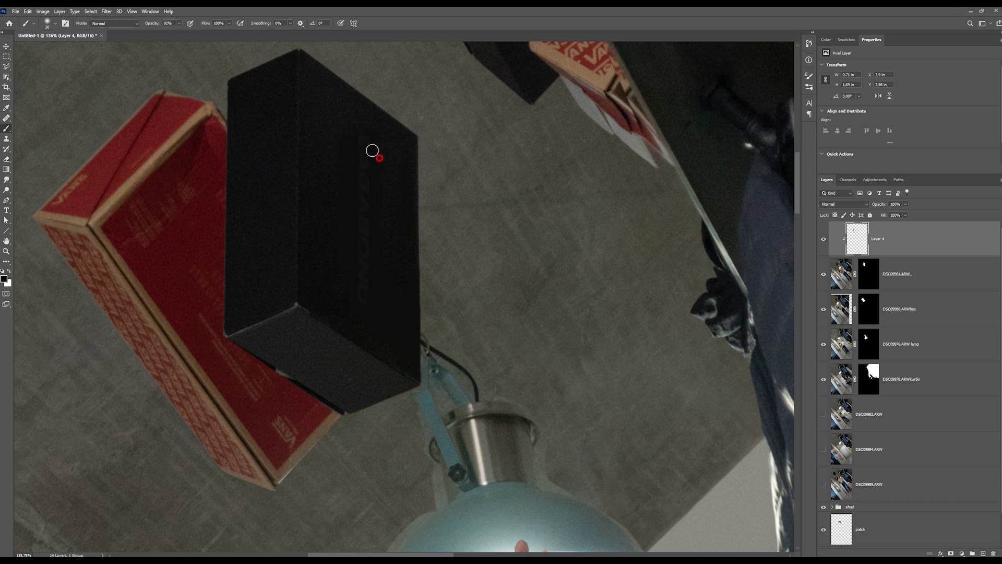
{"action": "left_click_drag", "start_coordinate": [375, 153], "coordinate": [364, 183]}
{"action": "key", "text": "bracketright"}
{"action": "key", "text": "bracketright"}
{"action": "key", "text": "bracketright"}
{"action": "key", "text": "bracketright"}
{"action": "key", "text": "bracketright"}
{"action": "left_click_drag", "start_coordinate": [359, 130], "coordinate": [403, 163]}
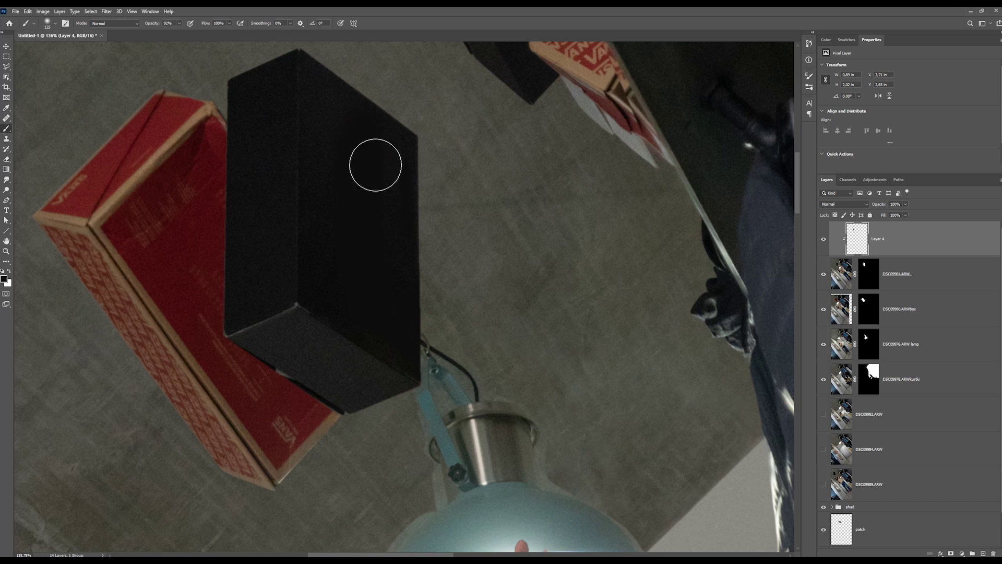
- Temporarily unclip the paint layer to inspect its strokes, then clip it back
{"action": "right_click", "coordinate": [893, 235]}
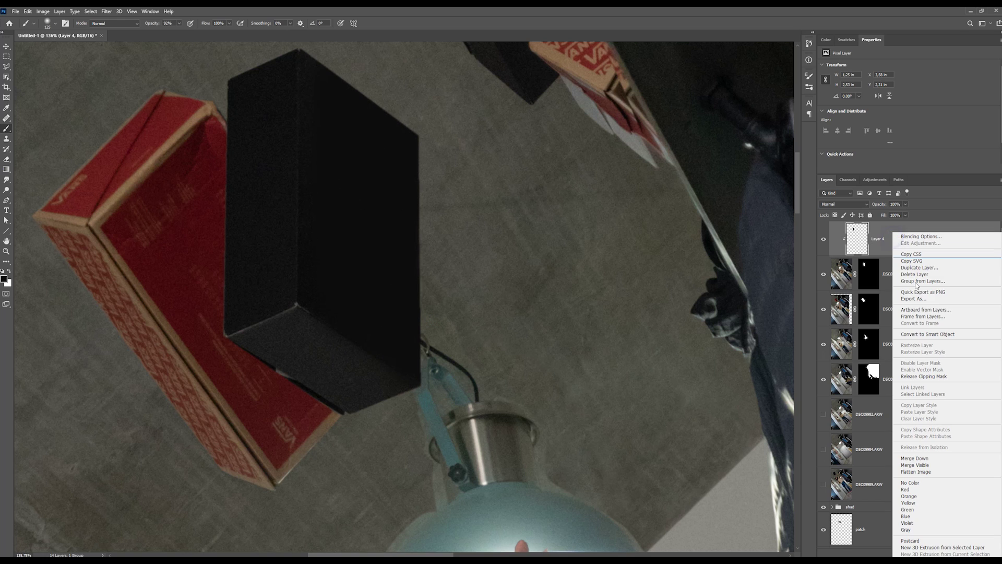
{"action": "left_click", "coordinate": [929, 376]}
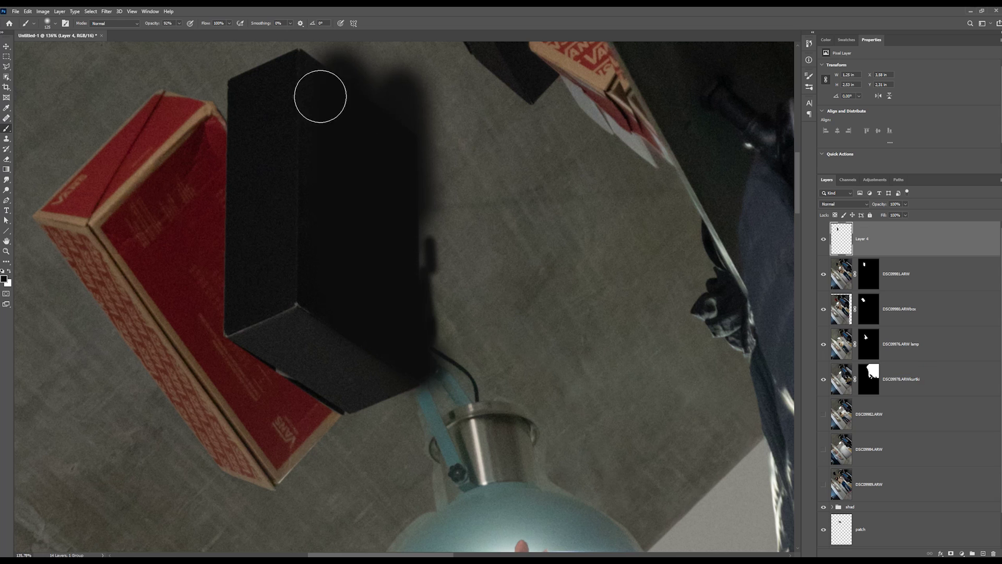
{"action": "right_click", "coordinate": [932, 245]}
{"action": "left_click", "coordinate": [880, 376]}
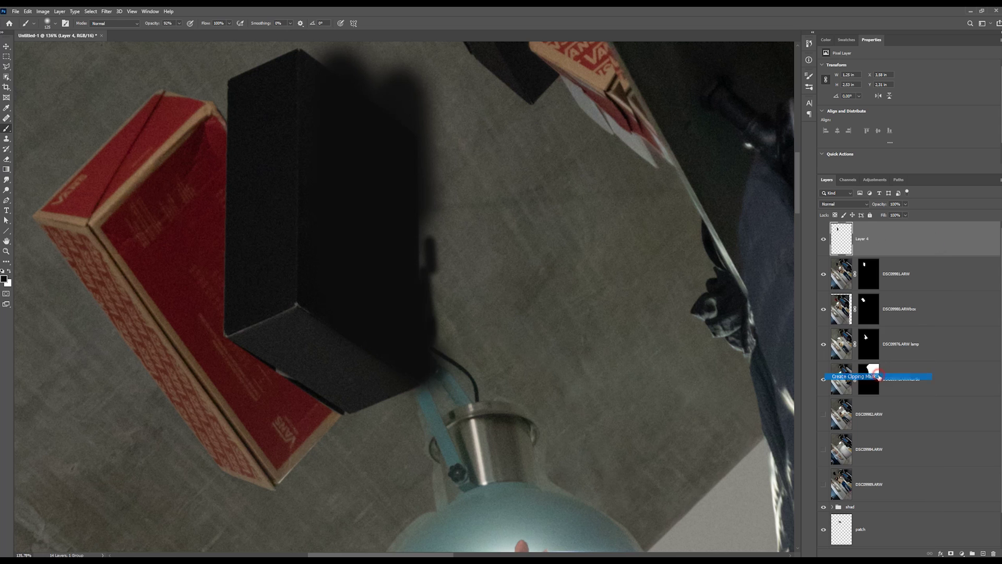
- Group DSC09981.ARW and its paint layer into a new group named 'black box'
{"action": "key", "text": "ctrl+0"}
{"action": "key", "text": "l"}
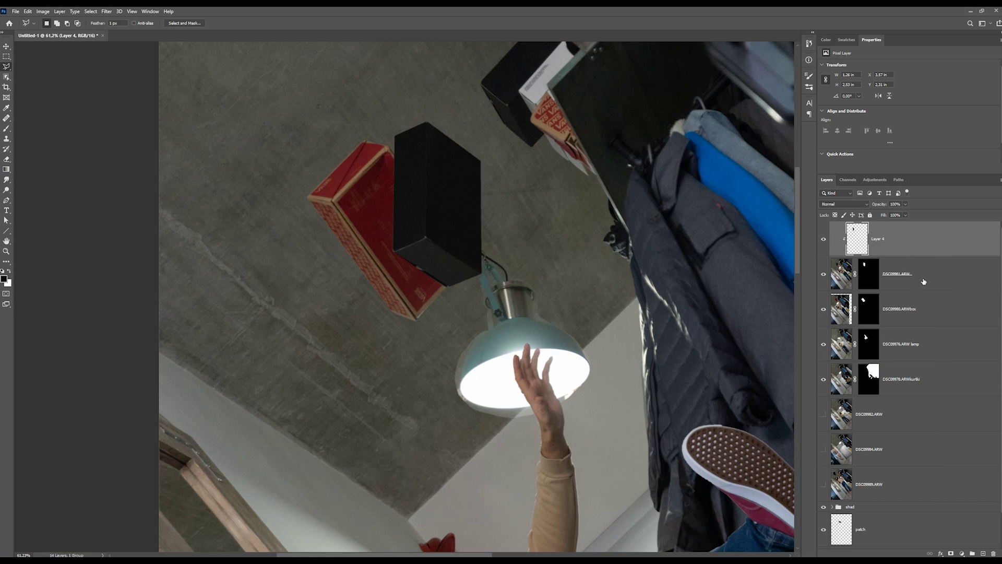
{"action": "left_click", "coordinate": [857, 276], "text": "shift"}
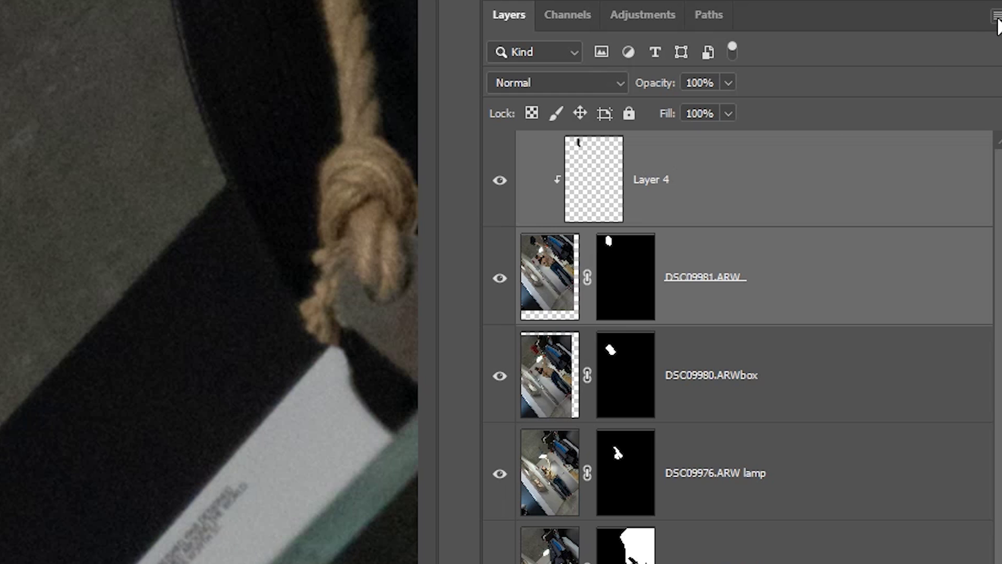
{"action": "left_click", "coordinate": [1000, 180]}
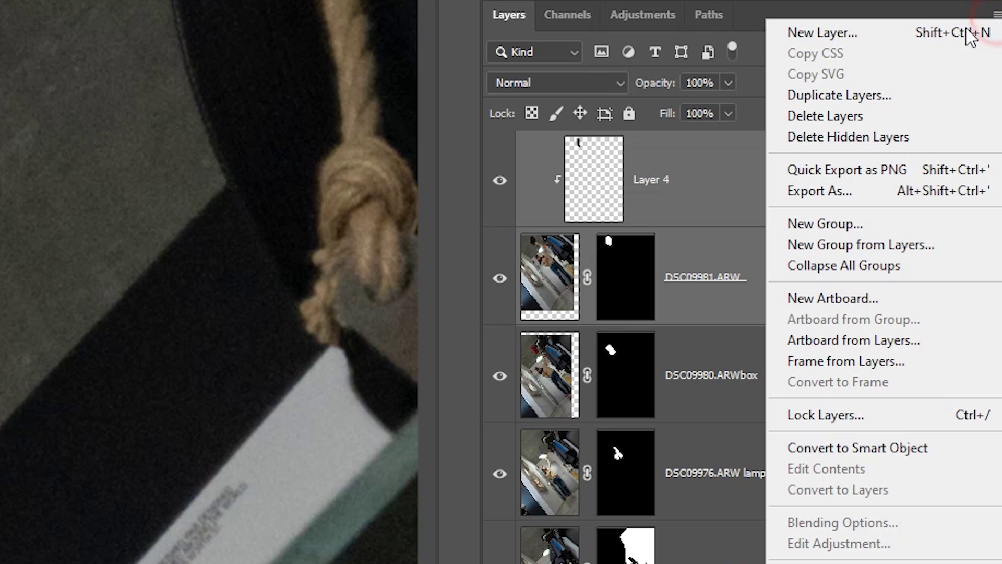
{"action": "left_click", "coordinate": [861, 247]}
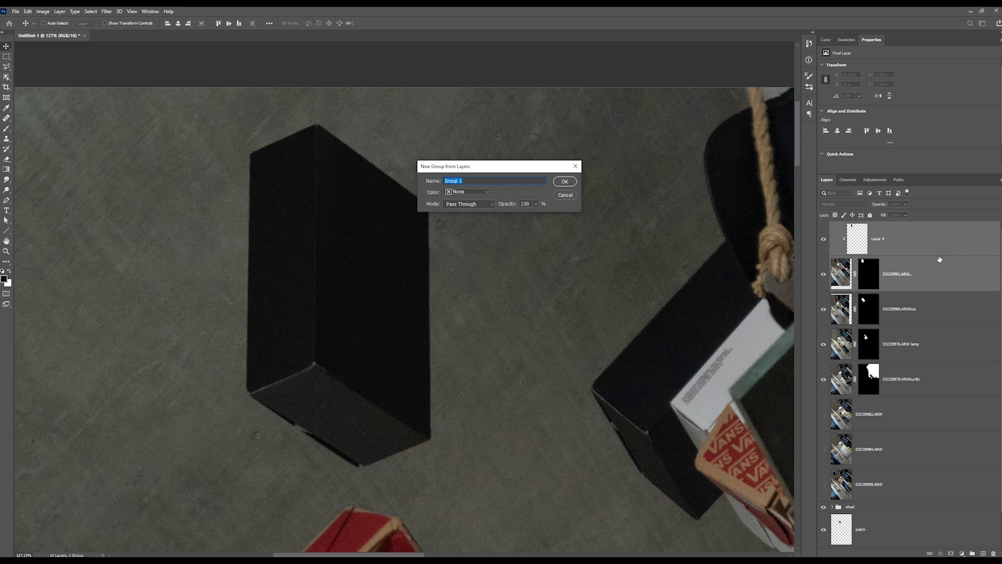
{"action": "type", "text": "ba"}
{"action": "key", "text": "Return"}
- Nudge the floating red box on the DSC09980.ARWbox layer slightly
{"action": "left_click", "coordinate": [940, 259]}
{"action": "key", "text": "ctrl+0"}
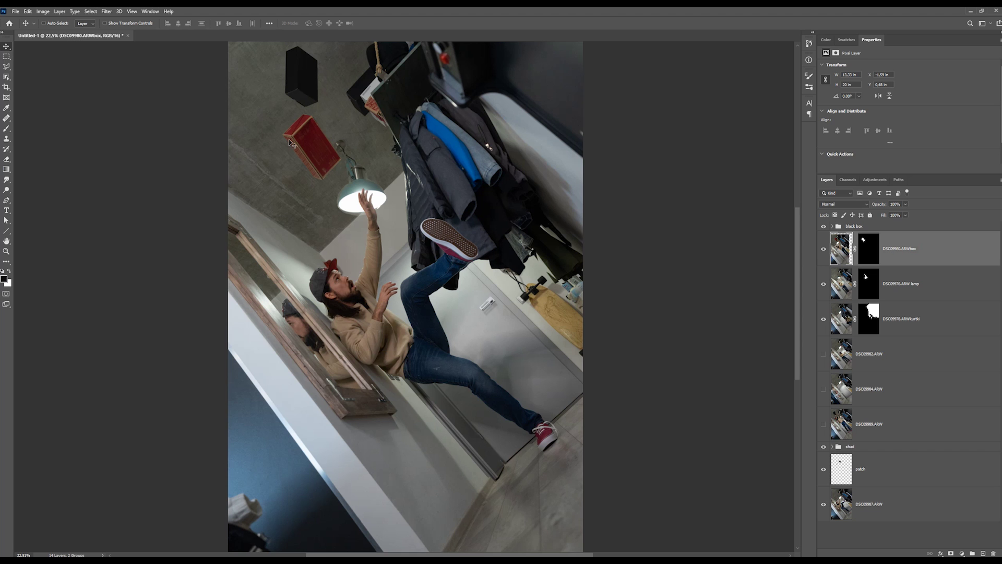
{"action": "left_click_drag", "start_coordinate": [288, 157], "coordinate": [300, 165]}
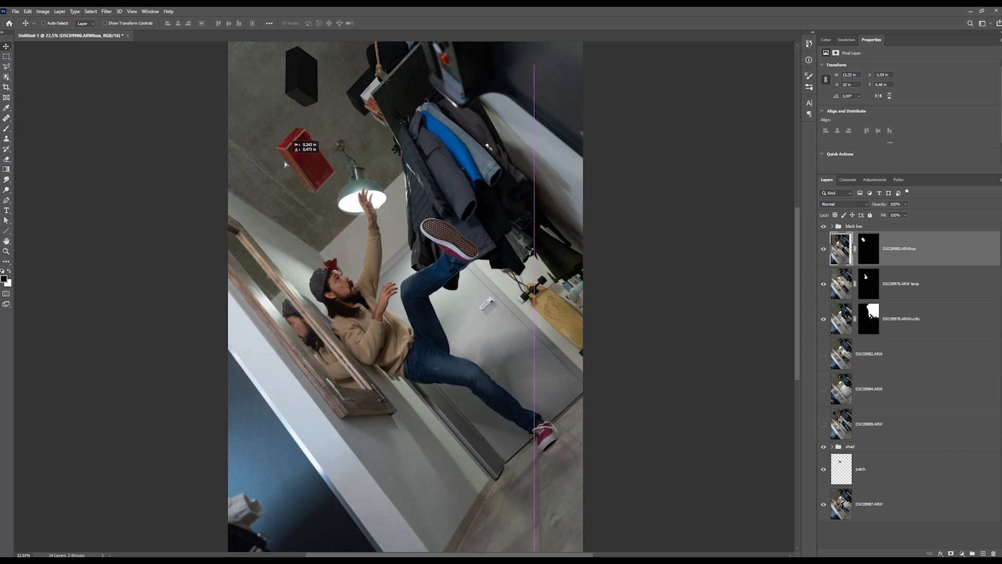
- Cut the orange sneaker out of DSC09982.ARW and float it near the door
{"action": "left_click", "coordinate": [867, 353]}
{"action": "left_click", "coordinate": [823, 354]}
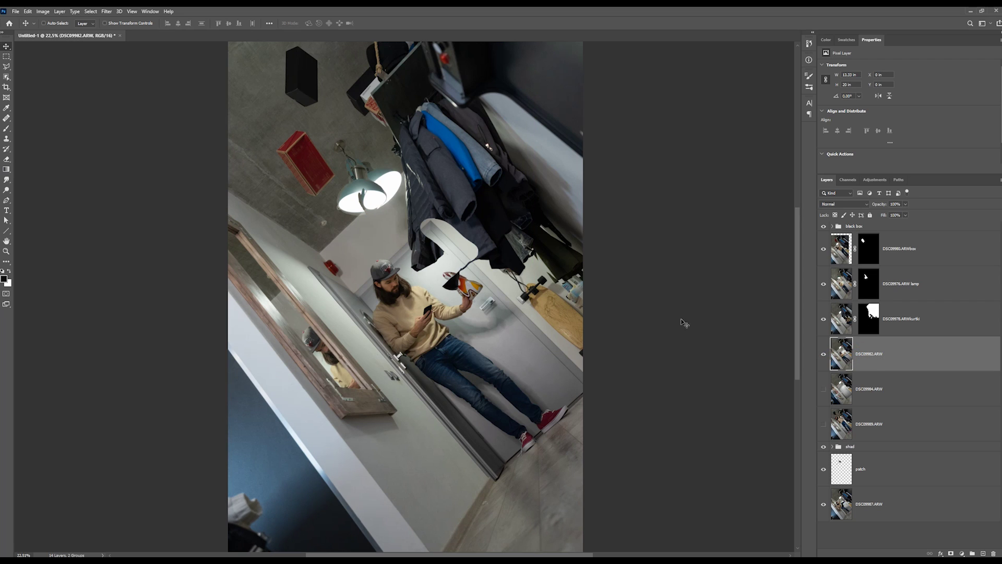
{"action": "mouse_move", "coordinate": [876, 344]}
{"action": "left_mouse_down"}
{"action": "mouse_move", "coordinate": [871, 215]}
{"action": "mouse_move", "coordinate": [873, 223]}
{"action": "left_mouse_up"}
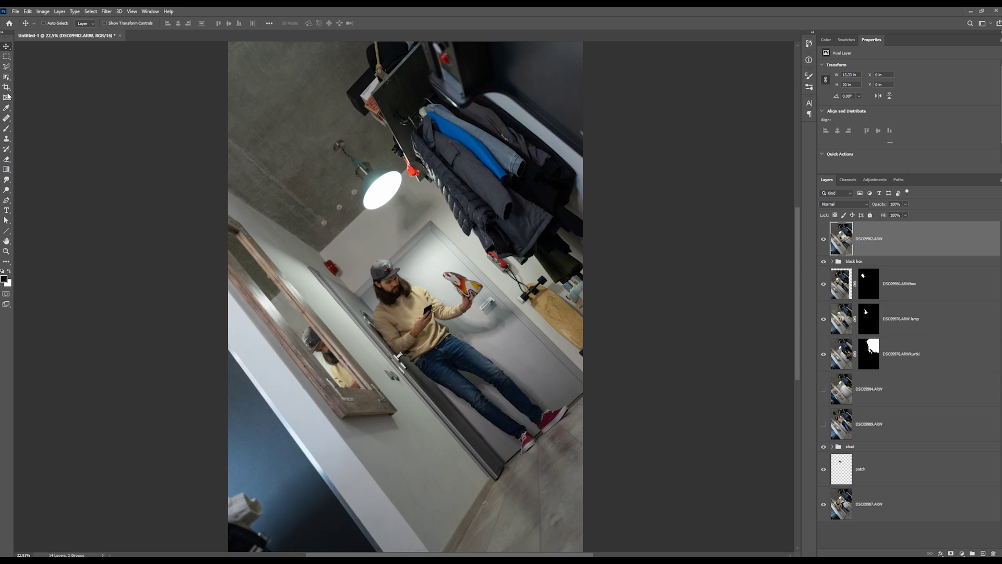
{"action": "left_click", "coordinate": [6, 77]}
{"action": "scroll", "coordinate": [537, 254], "scroll_direction": "up", "scroll_amount": 5}
{"action": "scroll", "coordinate": [537, 253], "scroll_direction": "up", "scroll_amount": 2}
{"action": "left_click", "coordinate": [537, 253]}
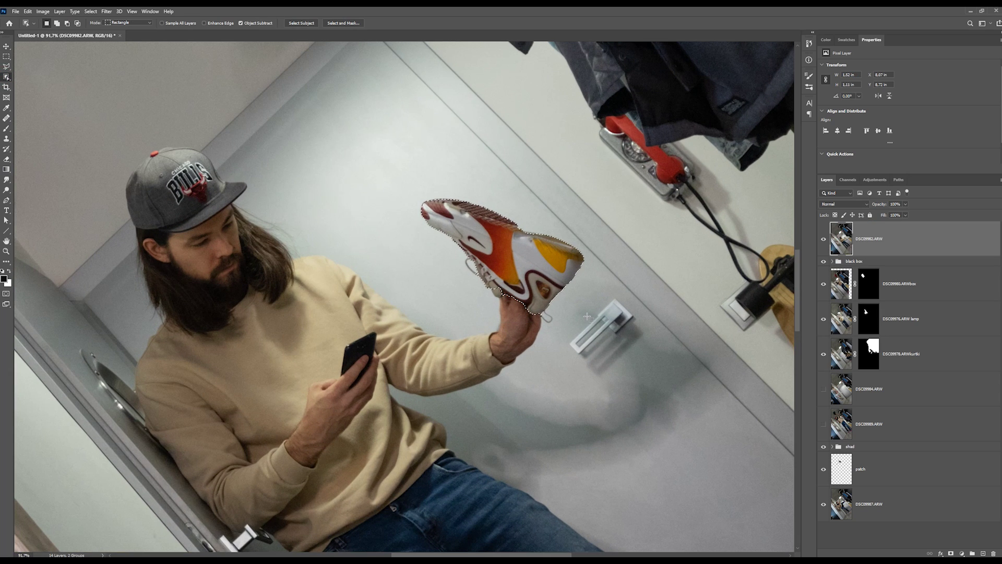
{"action": "left_click", "coordinate": [951, 551]}
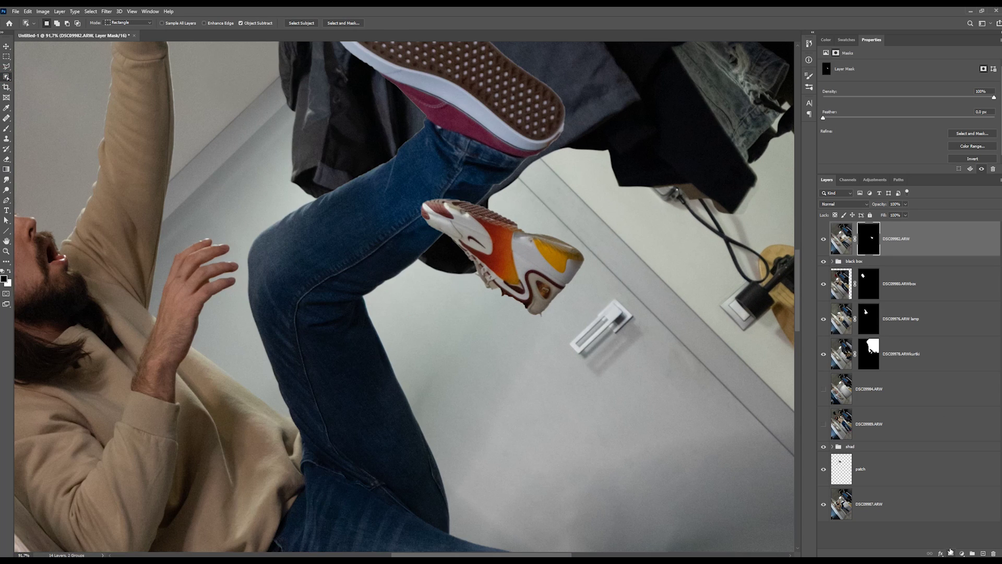
{"action": "key", "text": "v"}
{"action": "key", "text": "ctrl+0"}
{"action": "left_click_drag", "start_coordinate": [553, 256], "coordinate": [615, 308]}
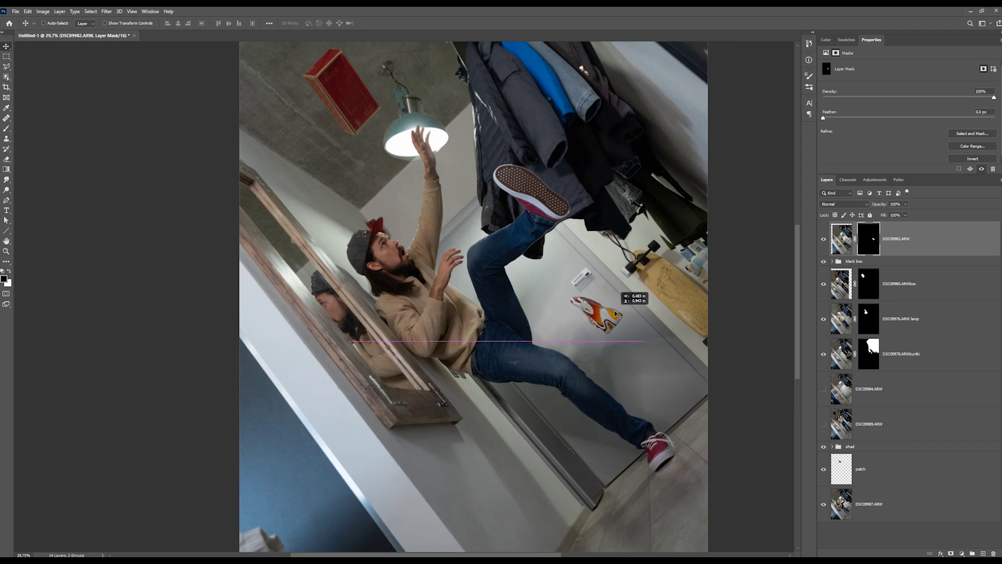
- Raise DSC09984.ARW and mask it to show only the white flame sneaker
{"action": "scroll", "coordinate": [289, 137], "scroll_direction": "down", "scroll_amount": 3}
{"action": "left_click", "coordinate": [824, 389]}
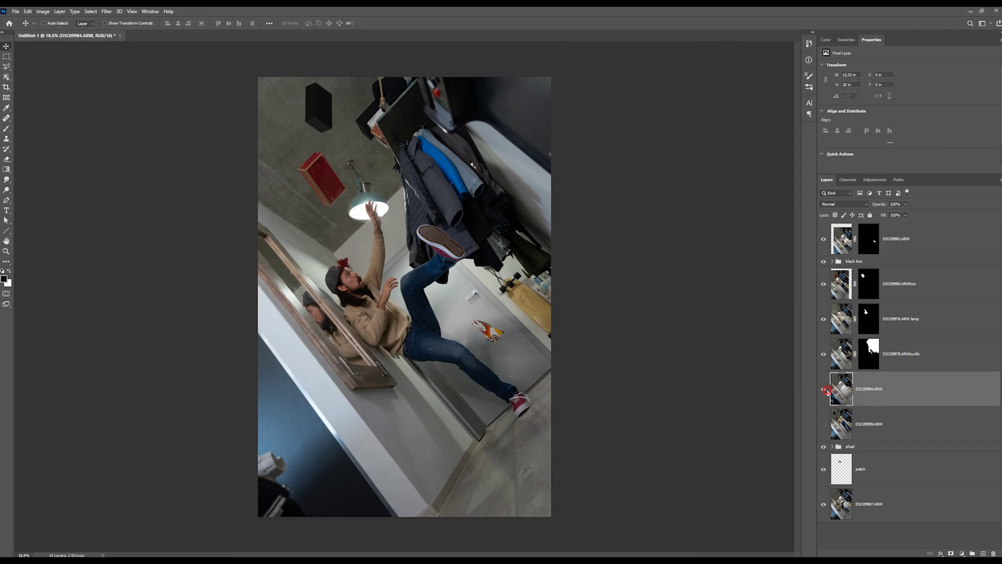
{"action": "left_click_drag", "start_coordinate": [869, 389], "coordinate": [869, 224]}
{"action": "scroll", "coordinate": [397, 417], "scroll_direction": "up", "scroll_amount": 2}
{"action": "key", "text": "w"}
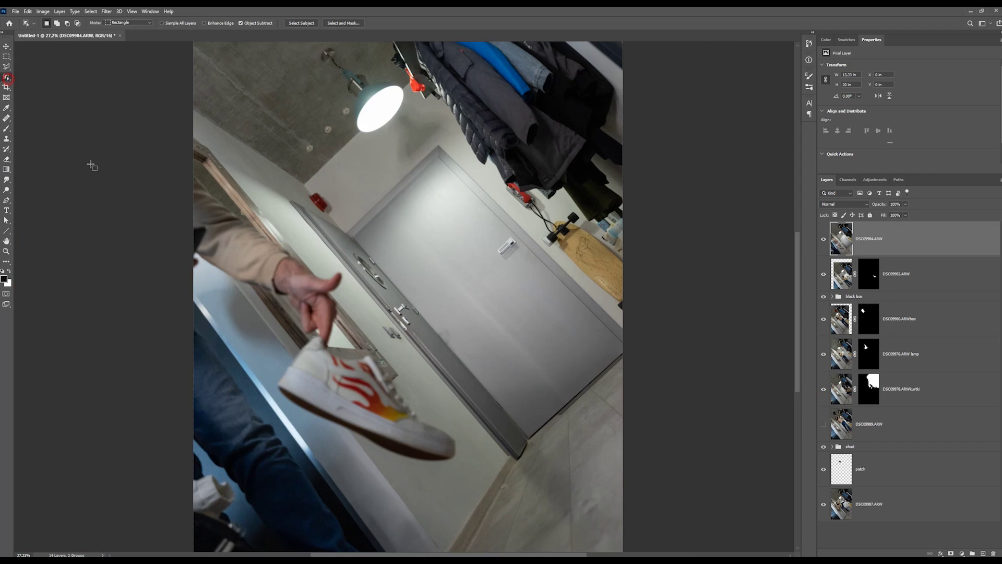
{"action": "left_click_drag", "start_coordinate": [232, 293], "coordinate": [509, 515]}
{"action": "scroll", "coordinate": [429, 417], "scroll_direction": "up", "scroll_amount": 3}
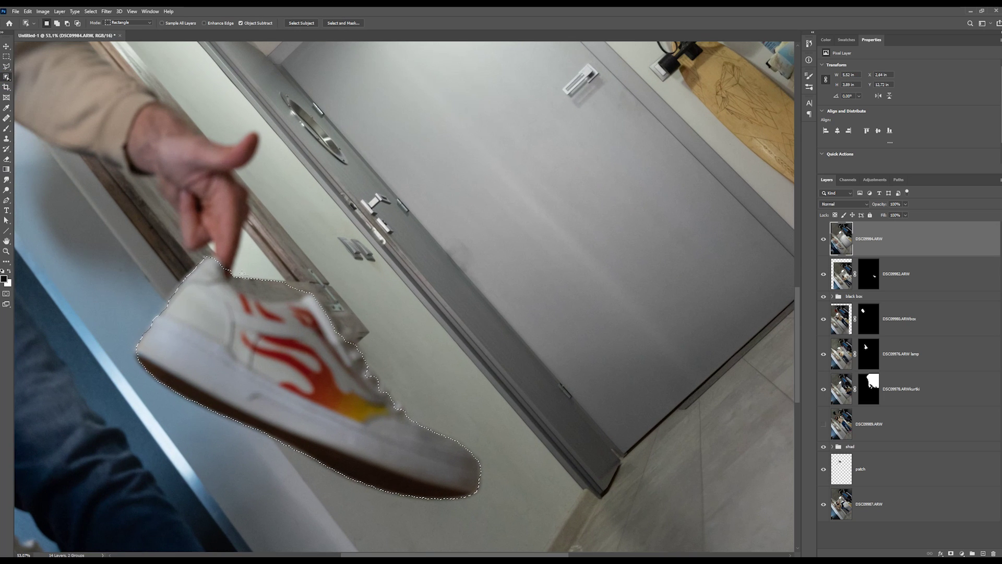
{"action": "key", "text": "ctrl+0"}
{"action": "left_click", "coordinate": [824, 425]}
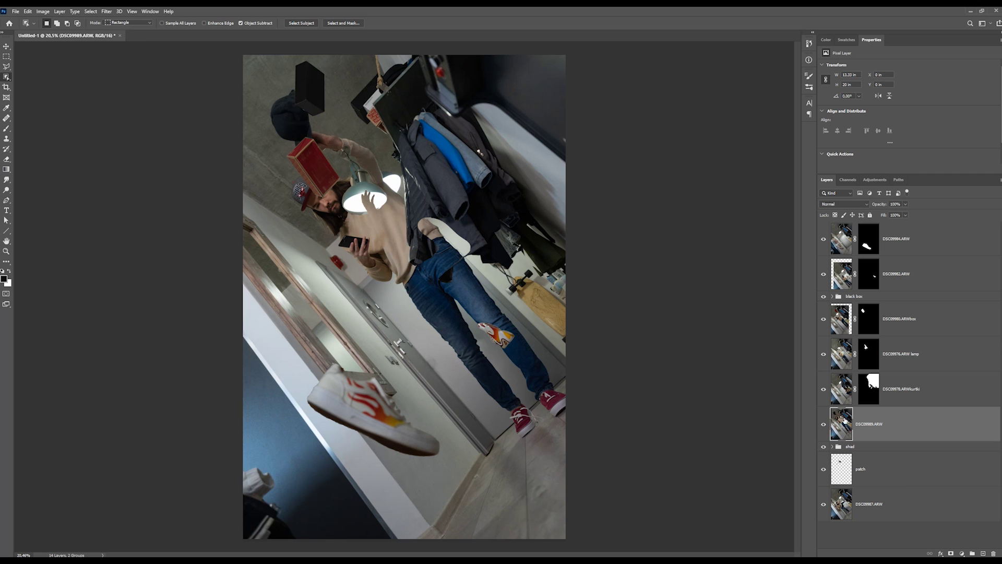
- Raise DSC09989.ARW, mask it to the black cap, and place the cap beside the door
{"action": "mouse_move", "coordinate": [907, 414]}
{"action": "left_mouse_down"}
{"action": "mouse_move", "coordinate": [880, 236]}
{"action": "mouse_move", "coordinate": [826, 236]}
{"action": "left_mouse_up"}
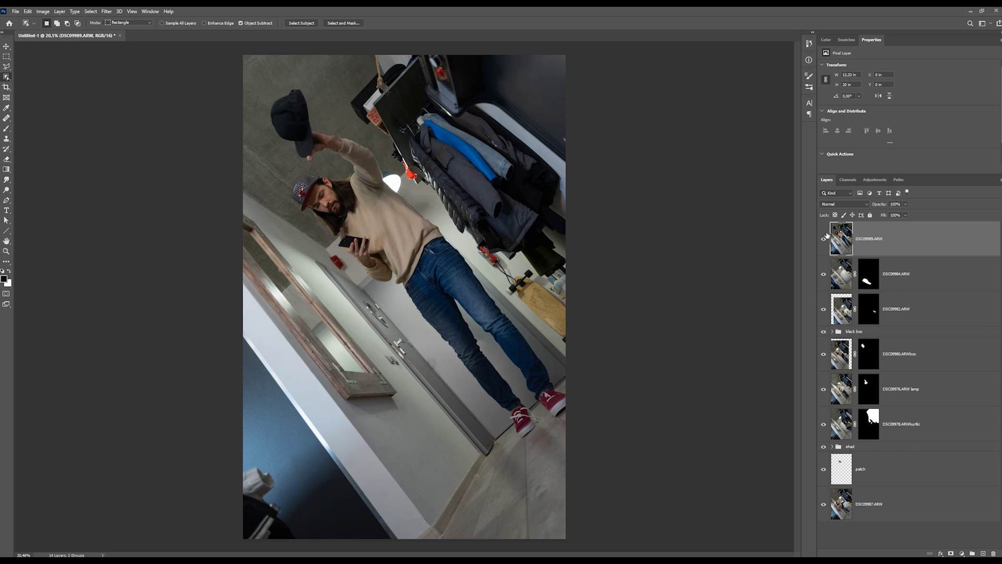
{"action": "scroll", "coordinate": [232, 87], "scroll_direction": "up", "scroll_amount": 2}
{"action": "scroll", "coordinate": [316, 102], "scroll_direction": "up", "scroll_amount": 1}
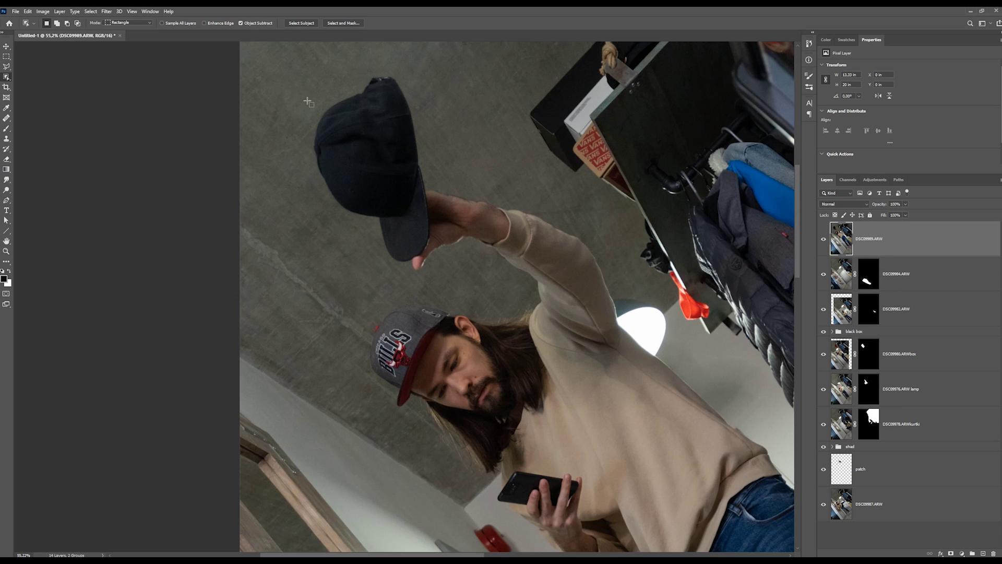
{"action": "left_click_drag", "start_coordinate": [288, 75], "coordinate": [353, 163]}
{"action": "left_click_drag", "start_coordinate": [425, 254], "coordinate": [441, 269]}
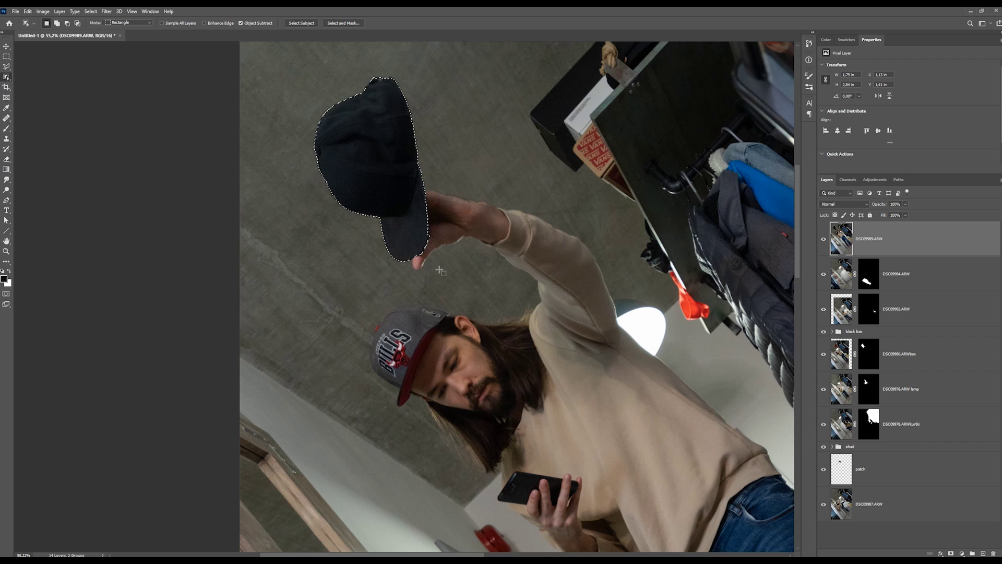
{"action": "scroll", "coordinate": [440, 268], "scroll_direction": "down", "scroll_amount": 1}
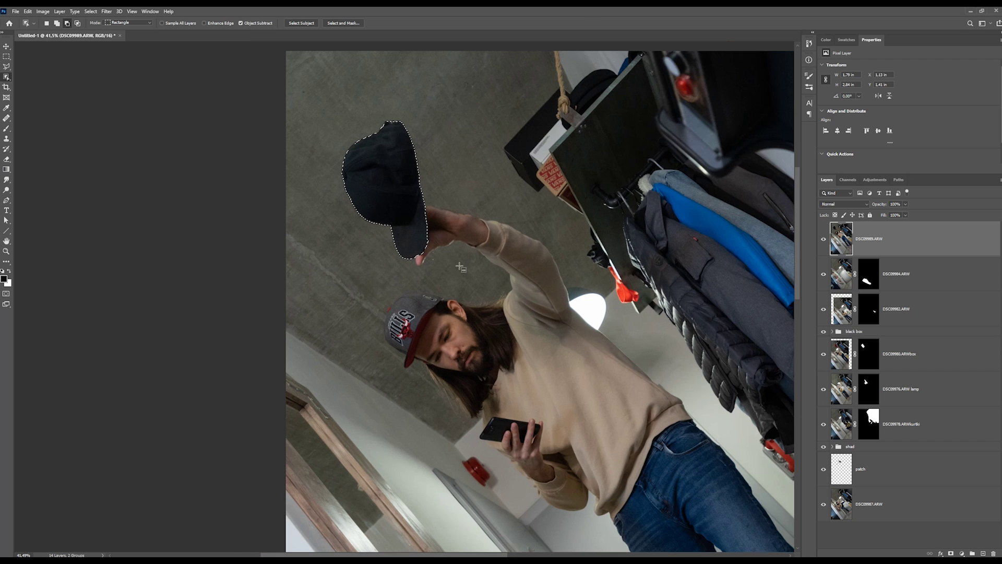
{"action": "left_click", "coordinate": [951, 553]}
{"action": "key", "text": "v"}
{"action": "scroll", "coordinate": [515, 291], "scroll_direction": "down", "scroll_amount": 4}
{"action": "left_click_drag", "start_coordinate": [498, 294], "coordinate": [498, 294]}
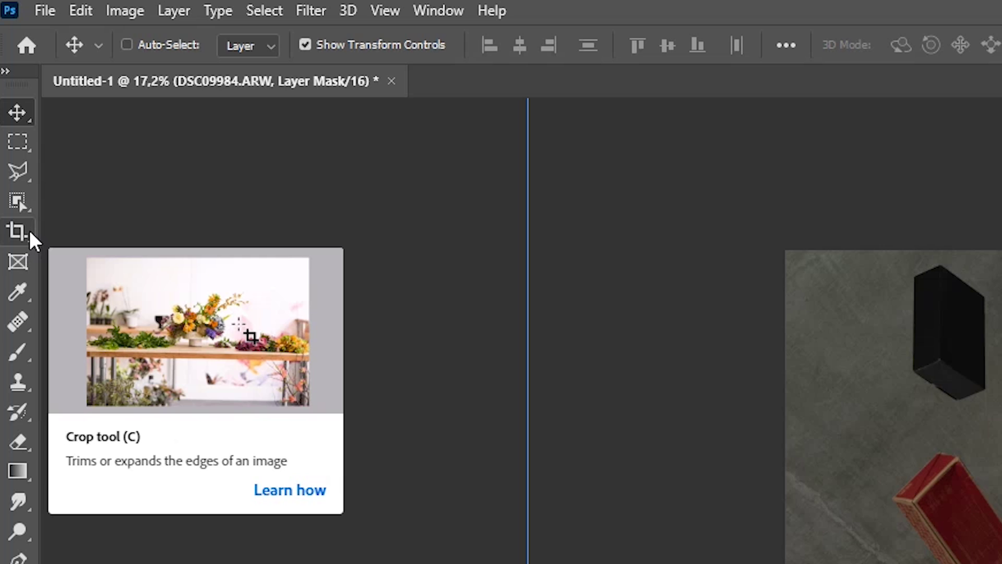
- Set a 4:5 crop ratio and frame the levitating man and props inside it
{"action": "left_click", "coordinate": [30, 232]}
{"action": "left_click", "coordinate": [284, 42]}
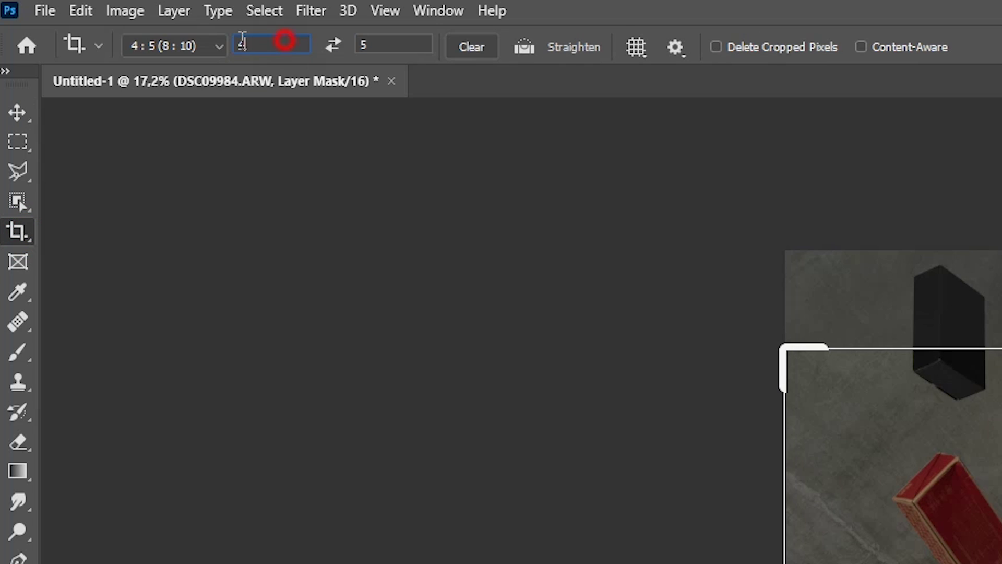
{"action": "left_click", "coordinate": [385, 40]}
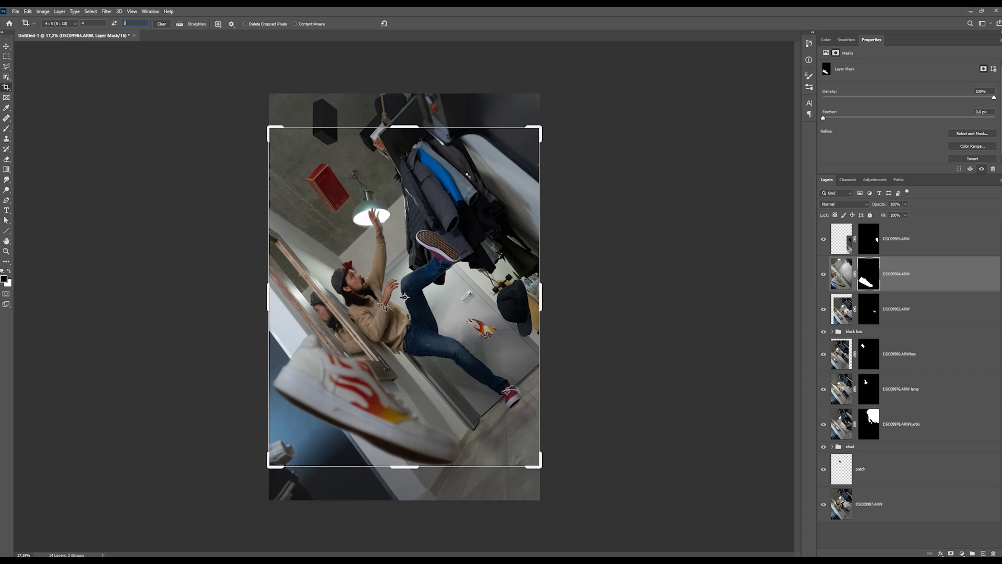
{"action": "left_click", "coordinate": [388, 269]}
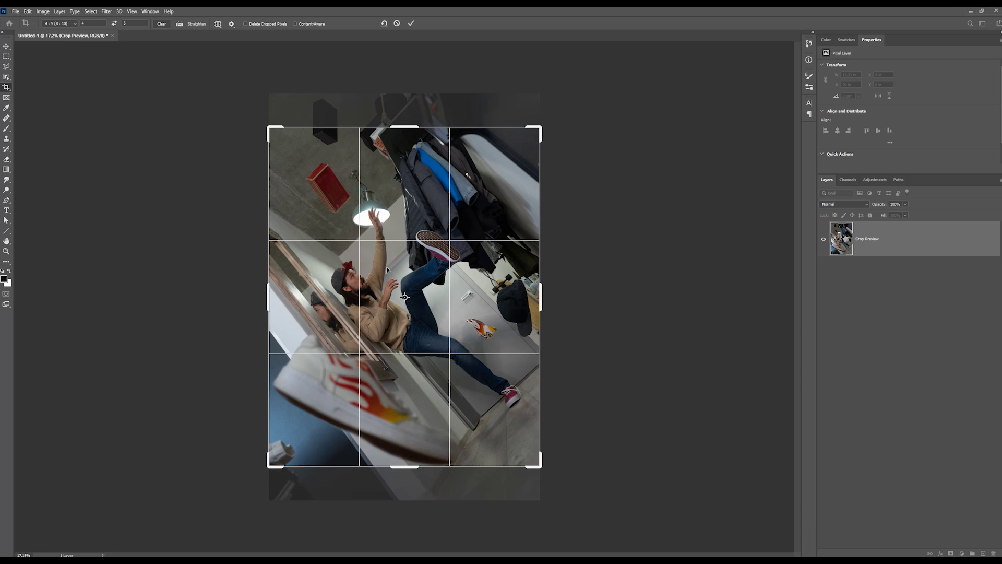
{"action": "left_click_drag", "start_coordinate": [388, 272], "coordinate": [390, 259]}
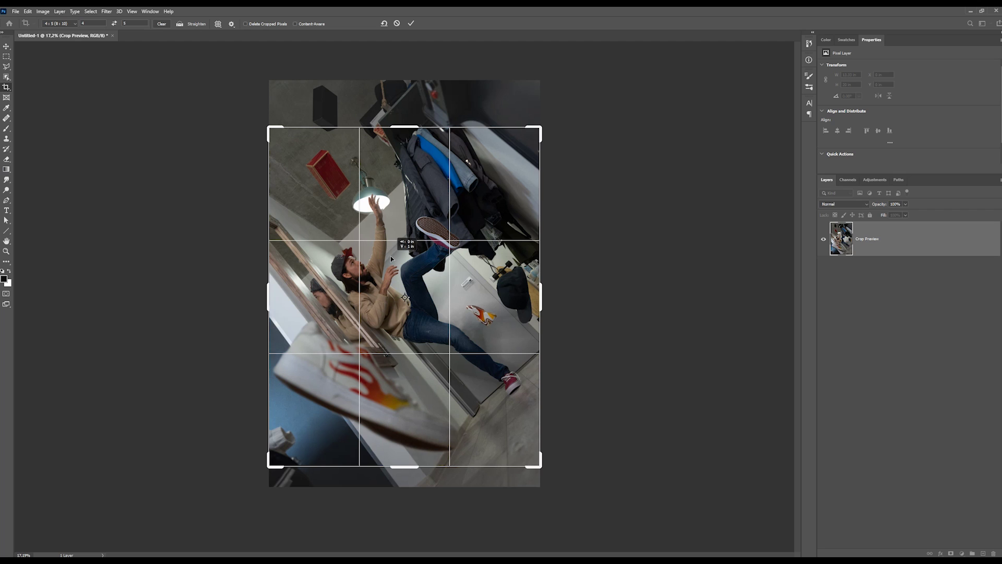
{"action": "left_click_drag", "start_coordinate": [390, 258], "coordinate": [389, 274]}
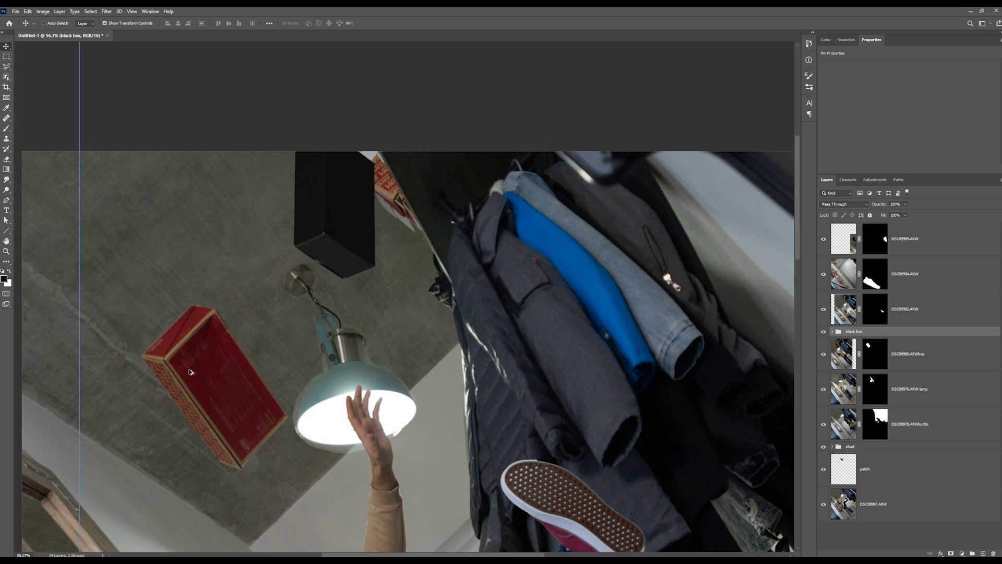
- On the lamp layer's mask, brush out the grey halo along the lamp's left edge
{"action": "scroll", "coordinate": [383, 243], "scroll_direction": "up", "scroll_amount": 3}
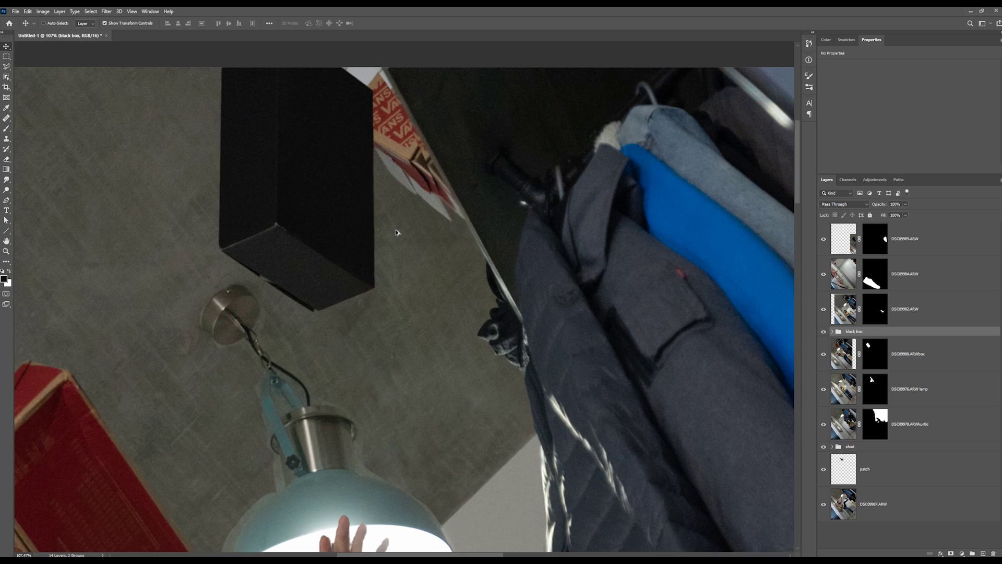
{"action": "scroll", "coordinate": [396, 233], "scroll_direction": "up", "scroll_amount": 1}
{"action": "scroll", "coordinate": [401, 227], "scroll_direction": "down", "scroll_amount": 3}
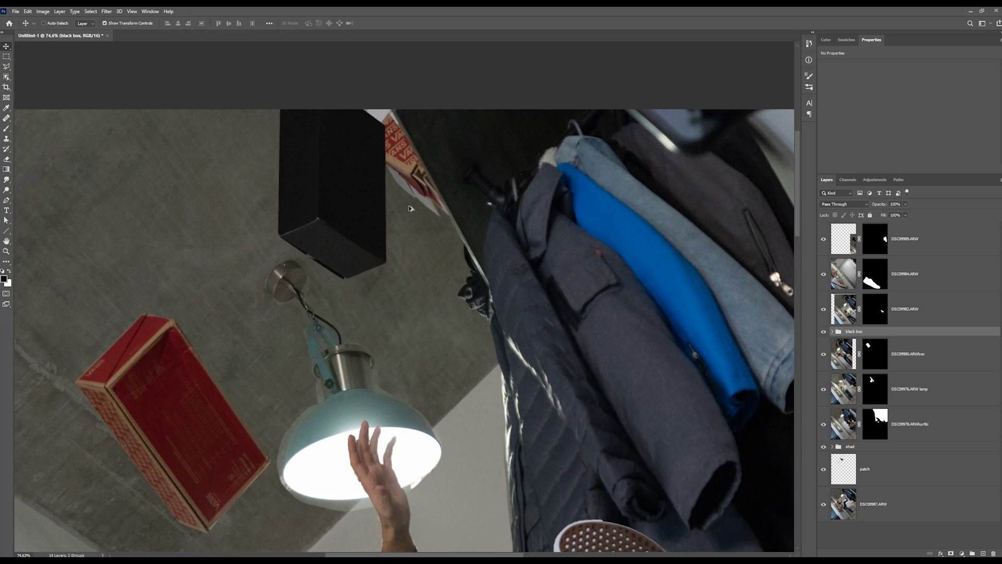
{"action": "scroll", "coordinate": [409, 208], "scroll_direction": "down", "scroll_amount": 2}
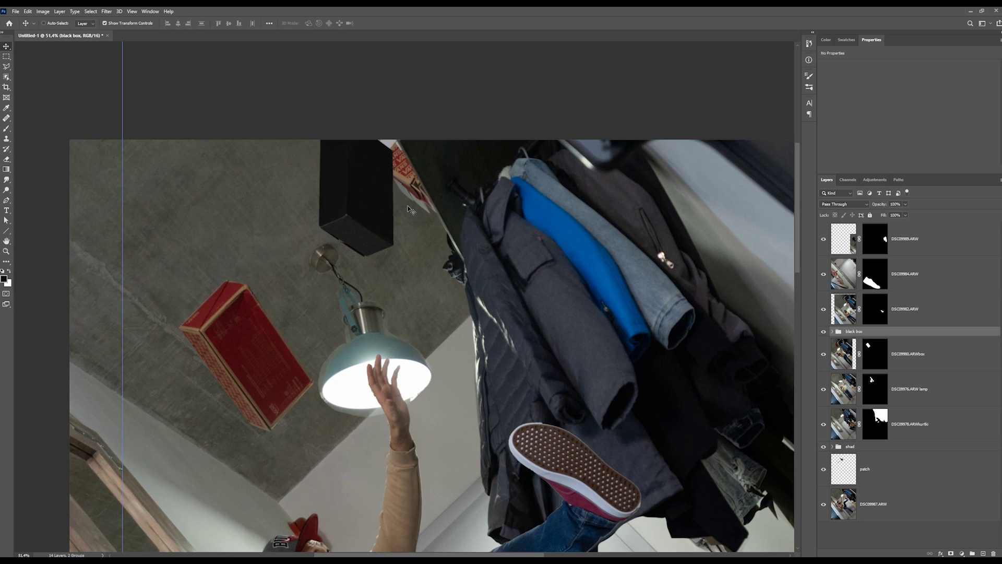
{"action": "scroll", "coordinate": [408, 194], "scroll_direction": "down", "scroll_amount": 3}
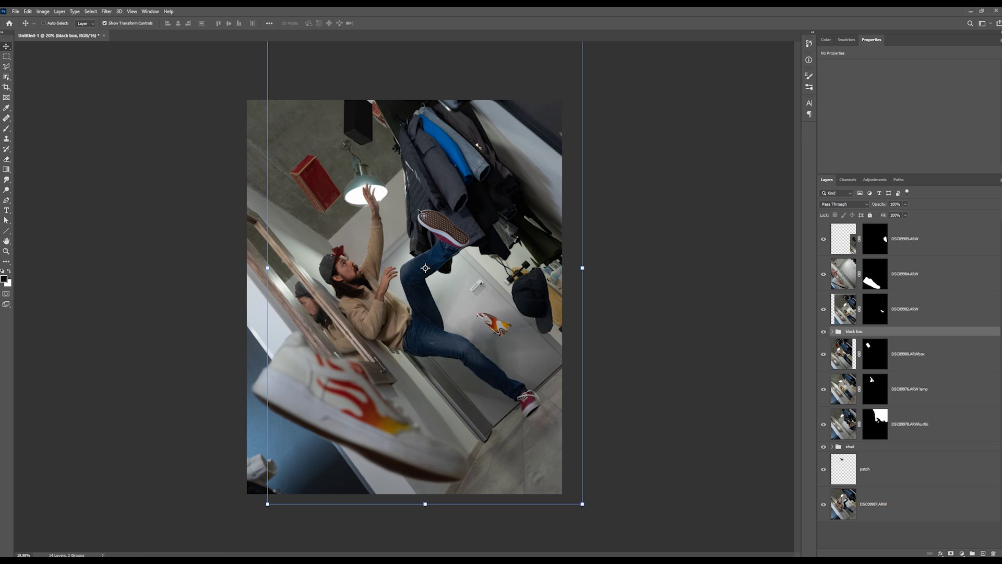
{"action": "scroll", "coordinate": [415, 197], "scroll_direction": "up", "scroll_amount": 2}
{"action": "scroll", "coordinate": [386, 198], "scroll_direction": "up", "scroll_amount": 2}
{"action": "scroll", "coordinate": [360, 200], "scroll_direction": "up", "scroll_amount": 2}
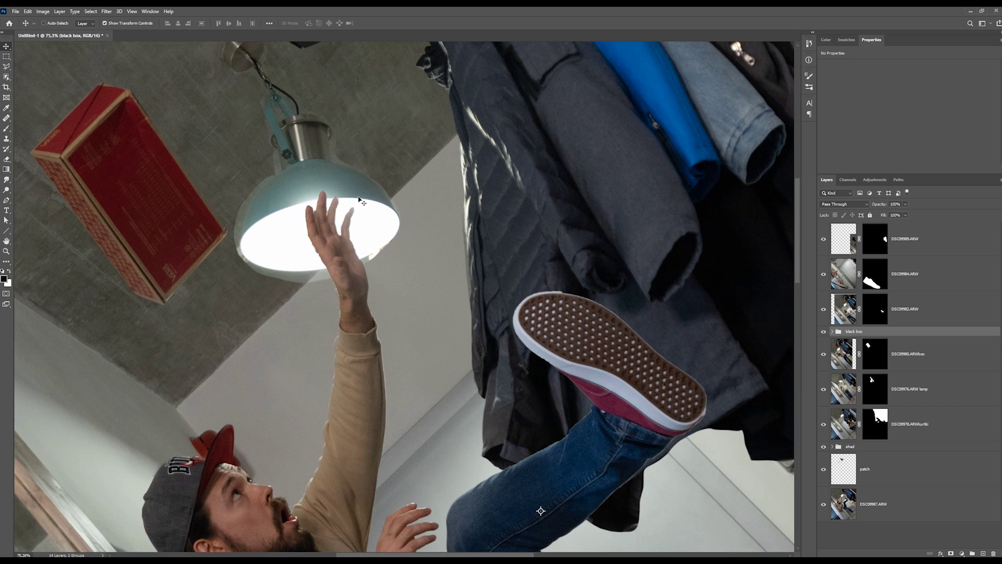
{"action": "scroll", "coordinate": [321, 274], "scroll_direction": "down", "scroll_amount": 1}
{"action": "scroll", "coordinate": [319, 257], "scroll_direction": "down", "scroll_amount": 1}
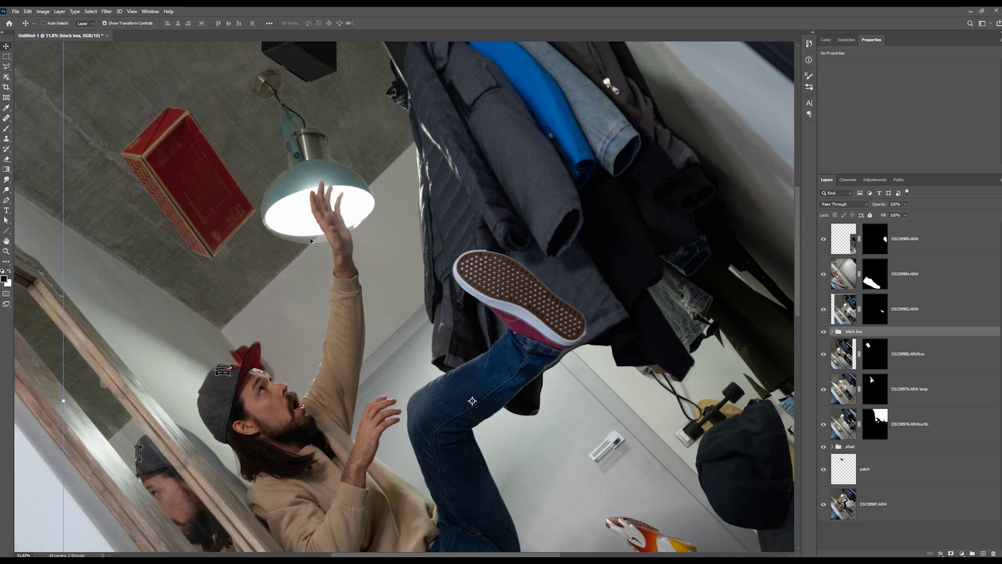
{"action": "scroll", "coordinate": [308, 236], "scroll_direction": "down", "scroll_amount": 1}
{"action": "scroll", "coordinate": [324, 245], "scroll_direction": "up", "scroll_amount": 2}
{"action": "scroll", "coordinate": [350, 256], "scroll_direction": "up", "scroll_amount": 2}
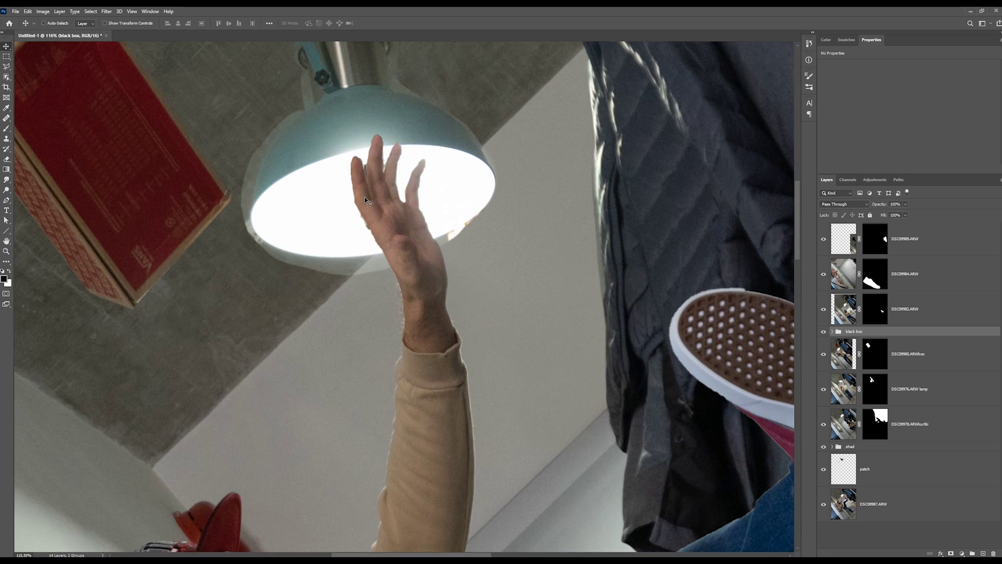
{"action": "scroll", "coordinate": [359, 259], "scroll_direction": "down", "scroll_amount": 2}
{"action": "scroll", "coordinate": [365, 261], "scroll_direction": "up", "scroll_amount": 1}
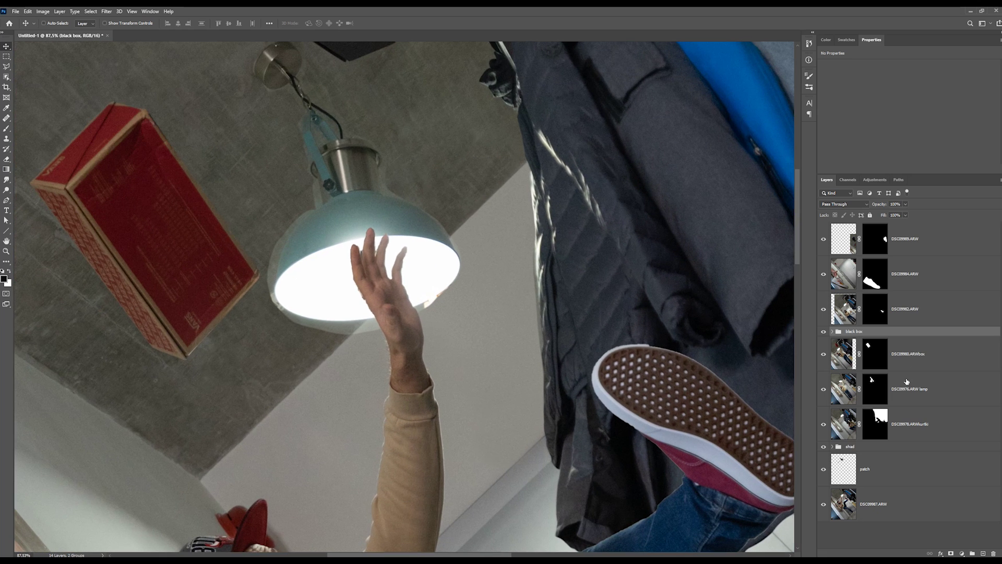
{"action": "left_click", "coordinate": [881, 389]}
{"action": "scroll", "coordinate": [301, 224], "scroll_direction": "up", "scroll_amount": 2}
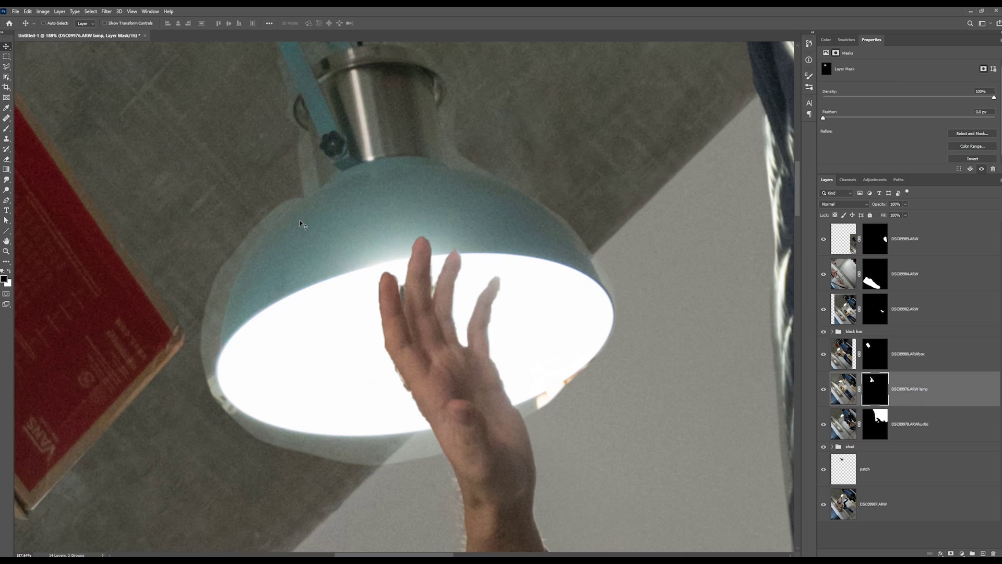
{"action": "left_click", "coordinate": [6, 128]}
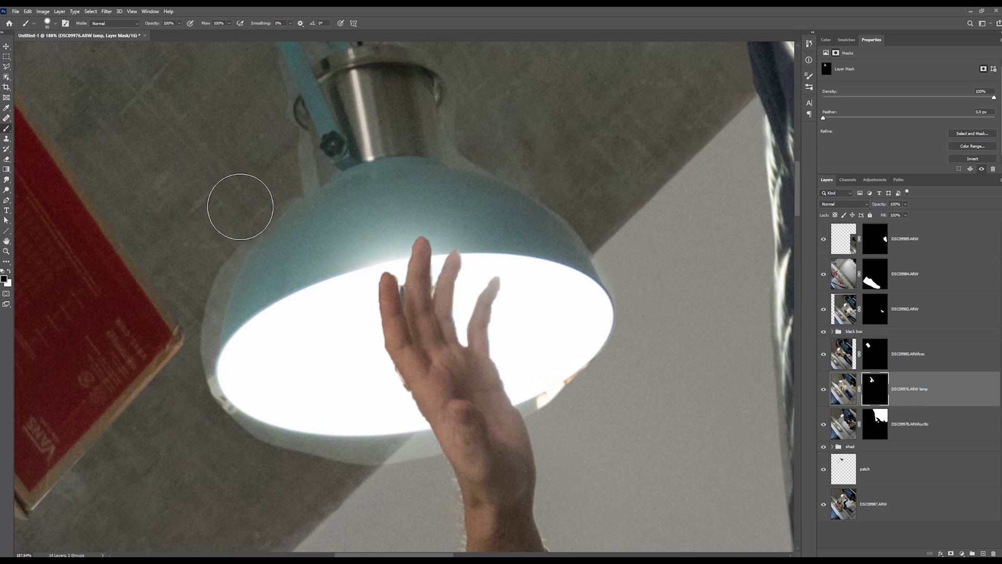
{"action": "mouse_move", "coordinate": [235, 205]}
{"action": "left_mouse_down"}
{"action": "mouse_move", "coordinate": [197, 280]}
{"action": "mouse_move", "coordinate": [199, 269]}
{"action": "mouse_move", "coordinate": [188, 327]}
{"action": "left_mouse_up"}
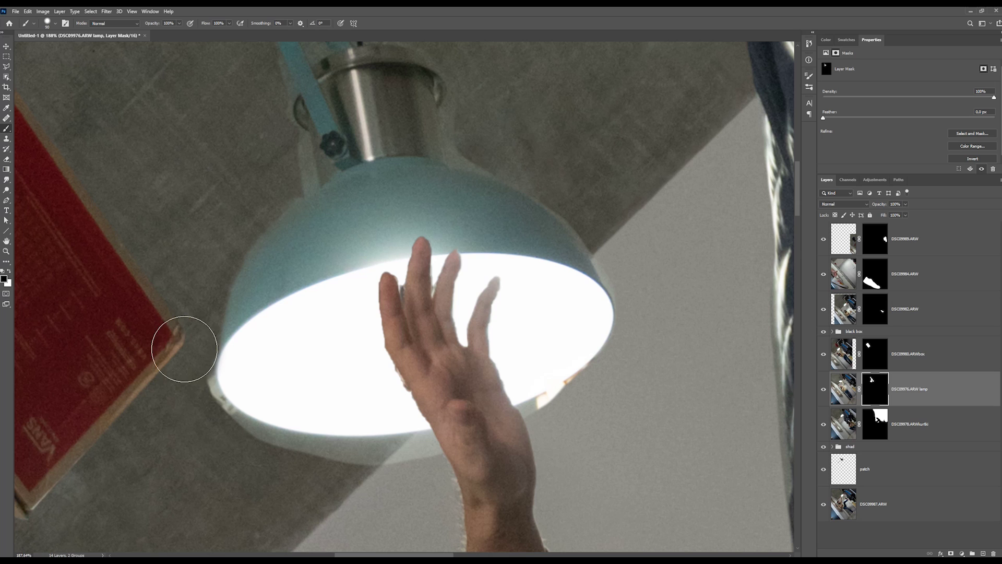
{"action": "scroll", "coordinate": [427, 244], "scroll_direction": "down", "scroll_amount": 6}
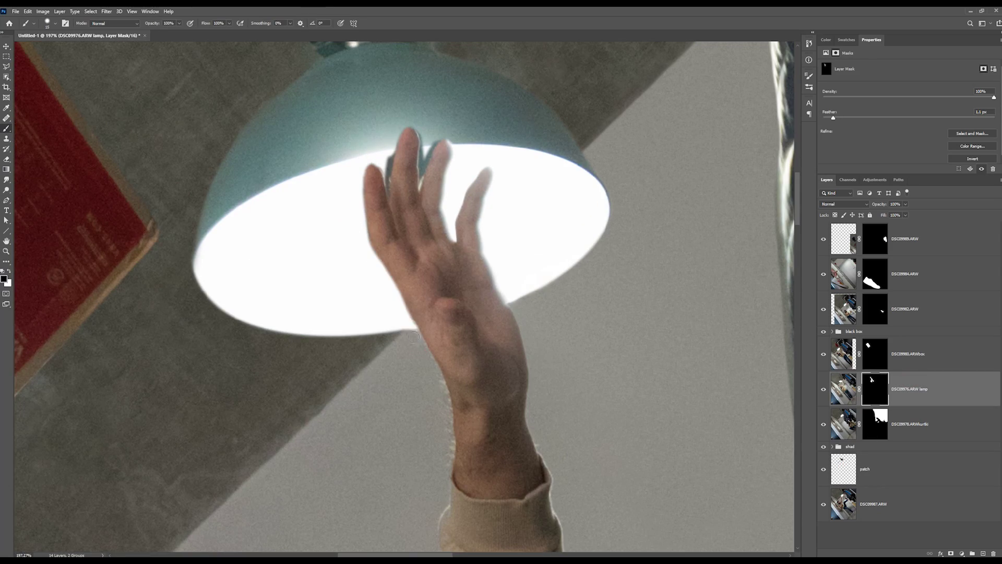
- Refine the mask edges at the fingertip touching the lamp and below the jeans
{"action": "key", "text": "l"}
{"action": "left_click_drag", "start_coordinate": [319, 185], "coordinate": [357, 187]}
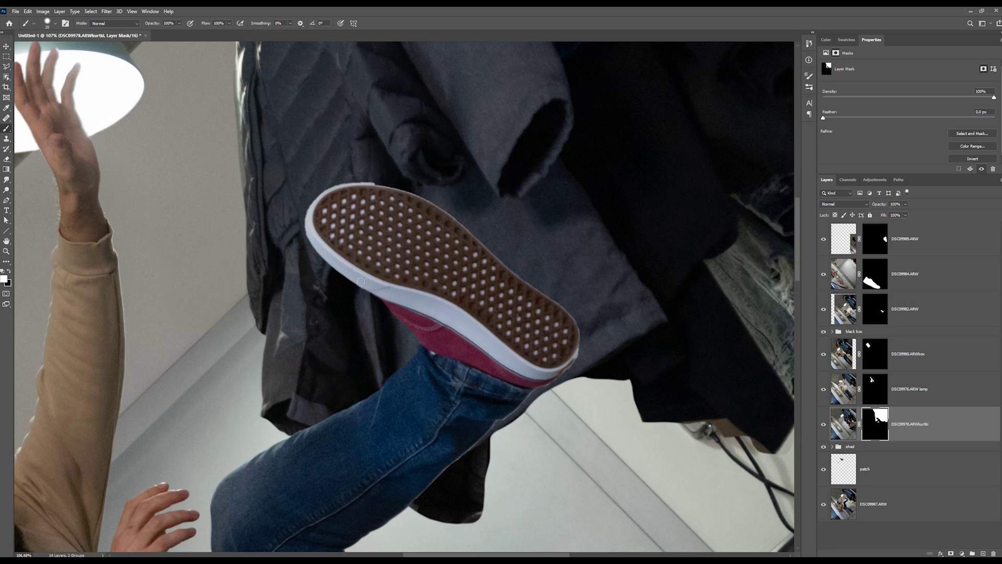
{"action": "left_click_drag", "start_coordinate": [479, 446], "coordinate": [458, 530]}
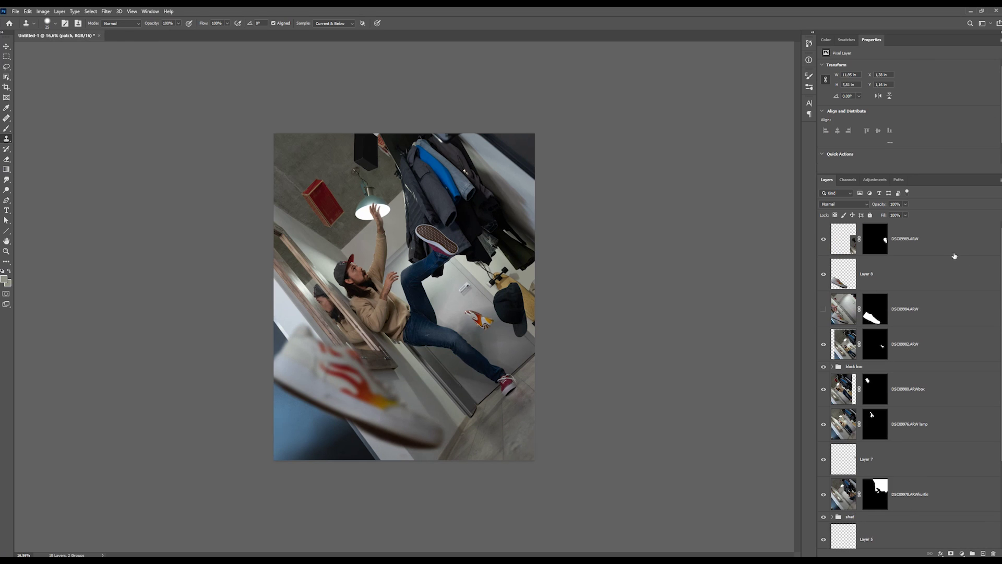
- Put every layer into a new group named 'all'
{"action": "scroll", "coordinate": [954, 255], "scroll_direction": "down", "scroll_amount": 3}
{"action": "left_click", "coordinate": [899, 524]}
{"action": "scroll", "coordinate": [901, 511], "scroll_direction": "up", "scroll_amount": 3}
{"action": "key", "text": "ctrl+alt+a"}
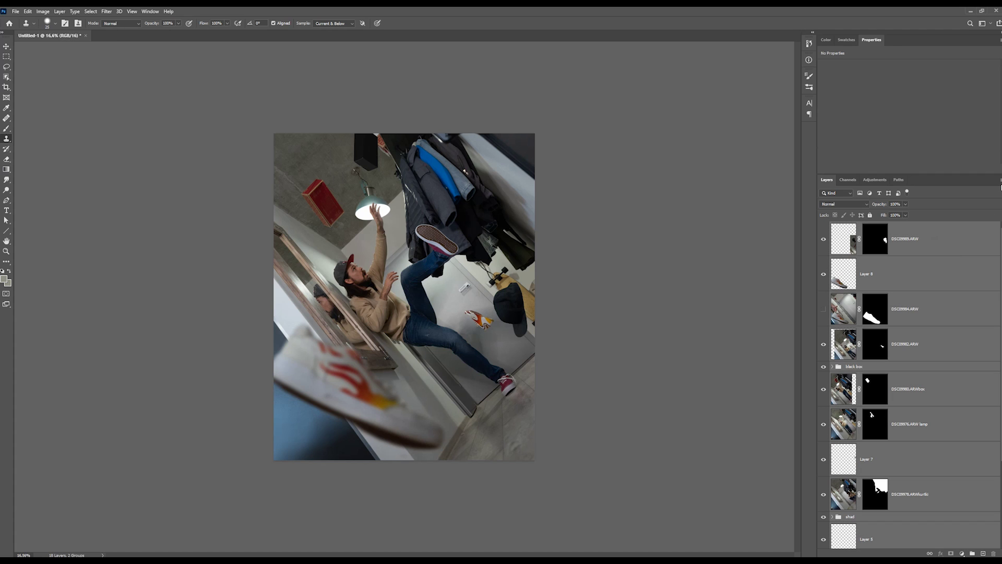
{"action": "right_click", "coordinate": [934, 235]}
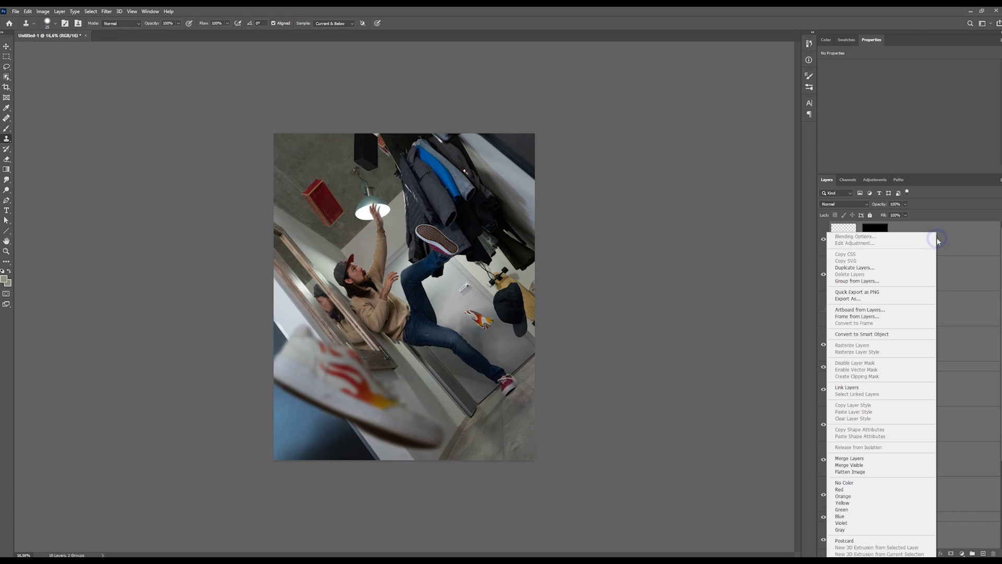
{"action": "left_click", "coordinate": [863, 282]}
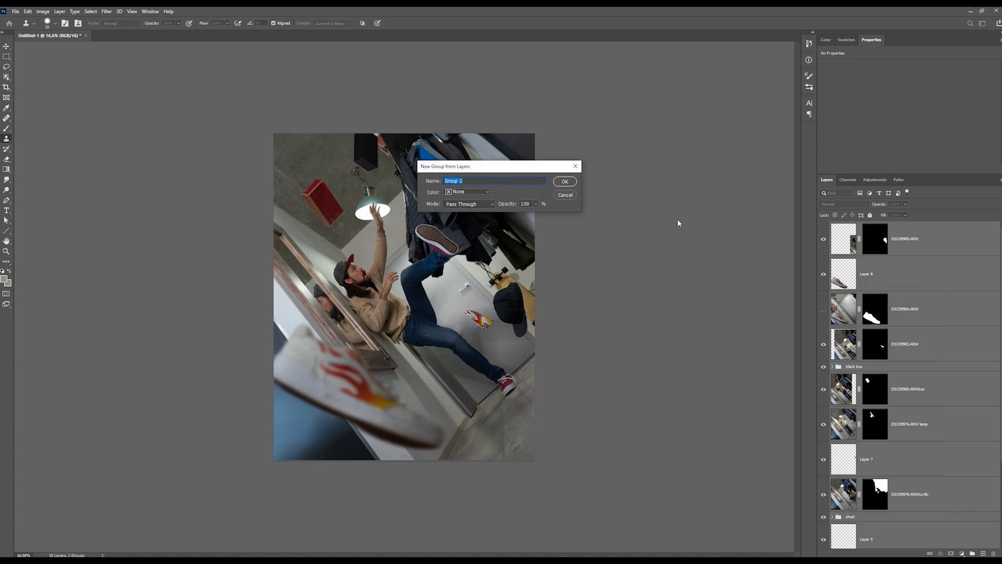
{"action": "type", "text": "all"}
{"action": "key", "text": "Return"}
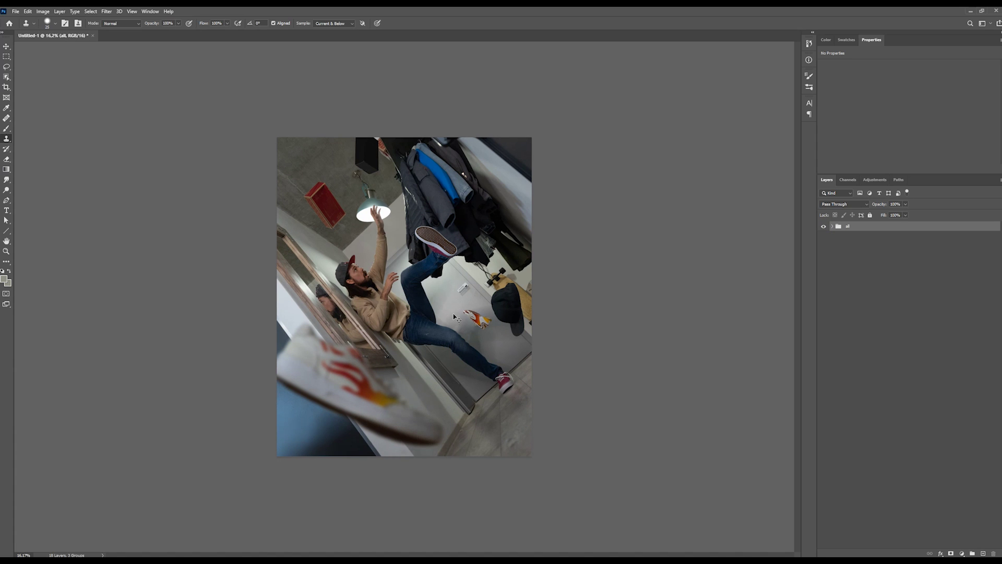
- Duplicate the 'all' group, merge the copy, and convert it to a smart object
{"action": "key", "text": "ctrl+j"}
{"action": "key", "text": "ctrl+e"}
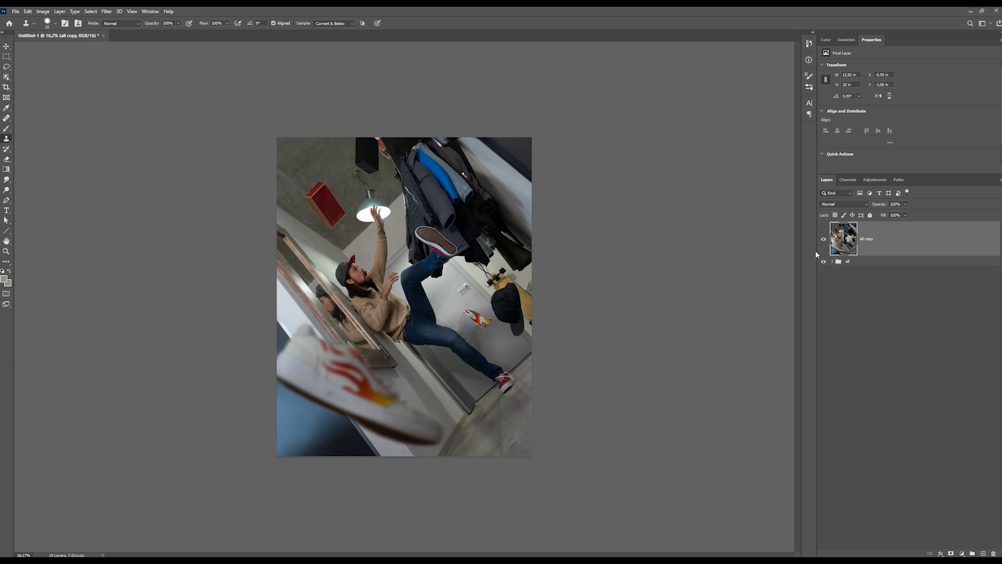
{"action": "right_click", "coordinate": [910, 238]}
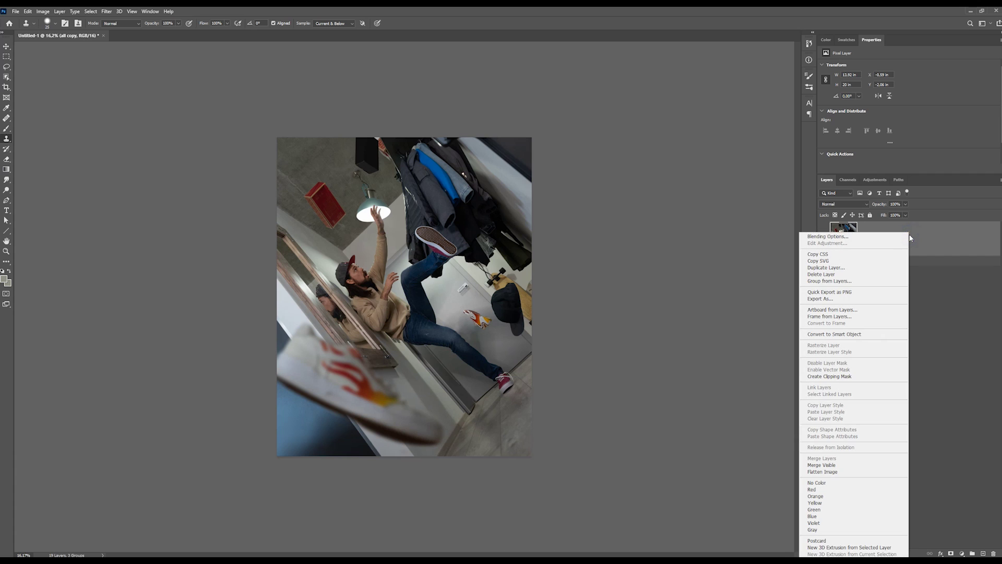
{"action": "left_click", "coordinate": [866, 335]}
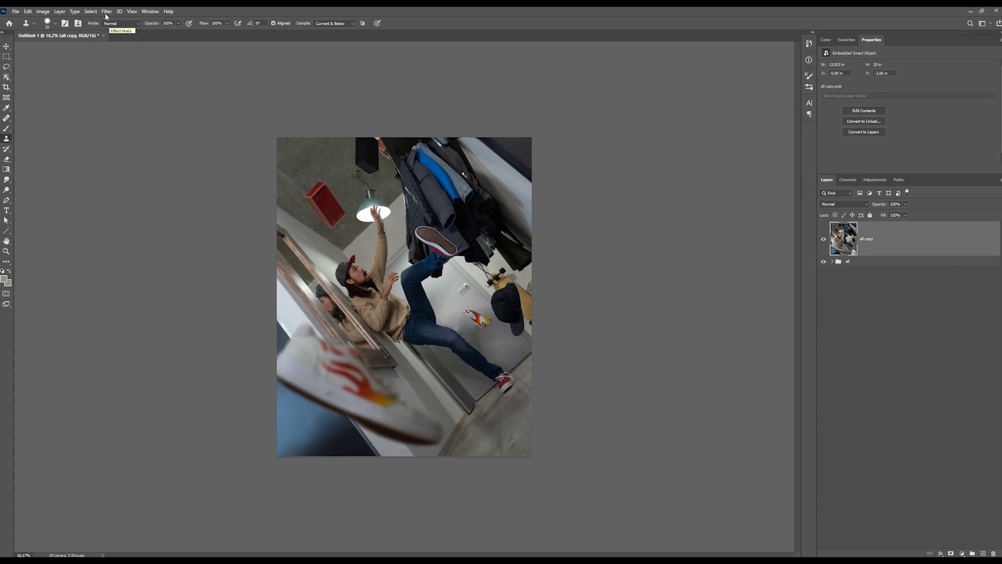
- In Camera Raw Basic, set Temperature -16, Tint -5, Contrast +5, Exposure +0.15, Highlights +3
{"action": "left_click", "coordinate": [106, 11]}
{"action": "left_click", "coordinate": [128, 56]}
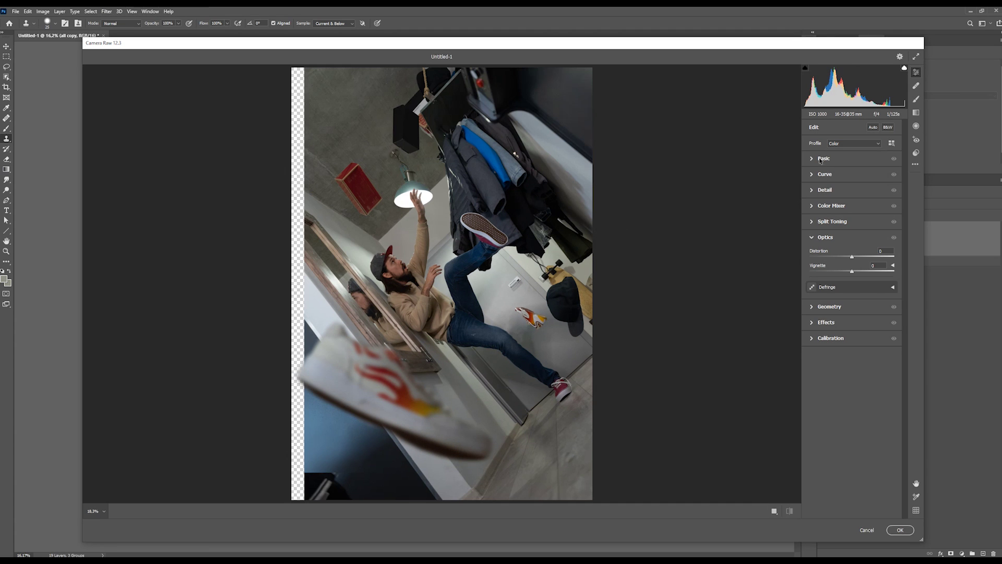
{"action": "left_click", "coordinate": [823, 158]}
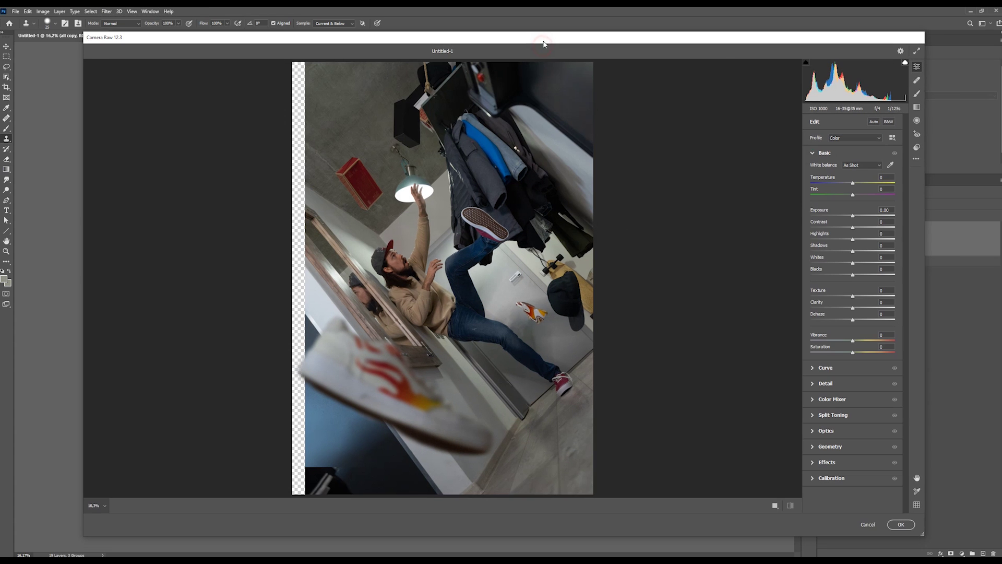
{"action": "left_click_drag", "start_coordinate": [853, 183], "coordinate": [846, 183]}
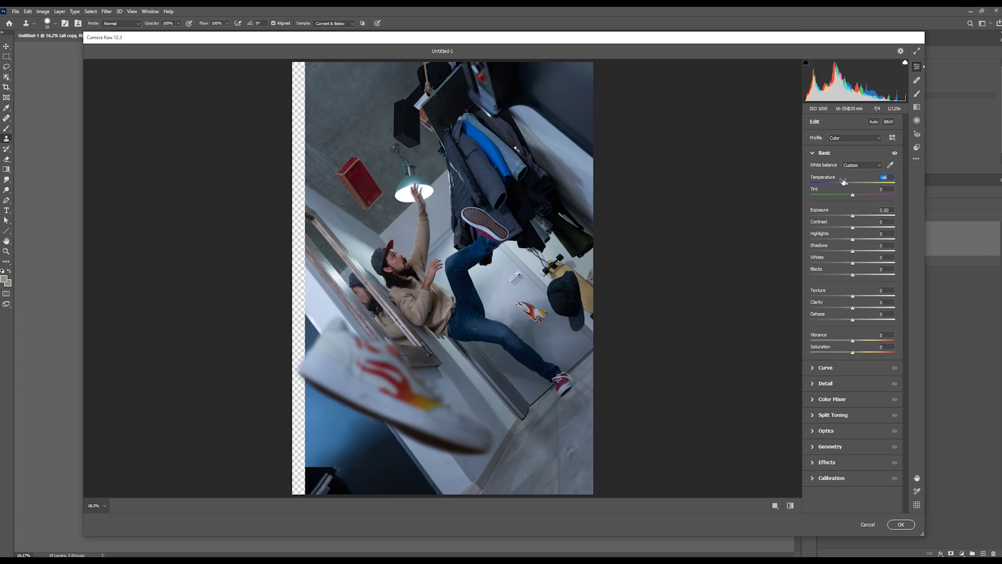
{"action": "left_click_drag", "start_coordinate": [855, 197], "coordinate": [856, 227]}
{"action": "mouse_move", "coordinate": [852, 239]}
{"action": "left_mouse_down"}
{"action": "mouse_move", "coordinate": [854, 217]}
{"action": "mouse_move", "coordinate": [854, 240]}
{"action": "left_mouse_up"}
{"action": "left_click", "coordinate": [854, 308]}
{"action": "left_click", "coordinate": [825, 152]}
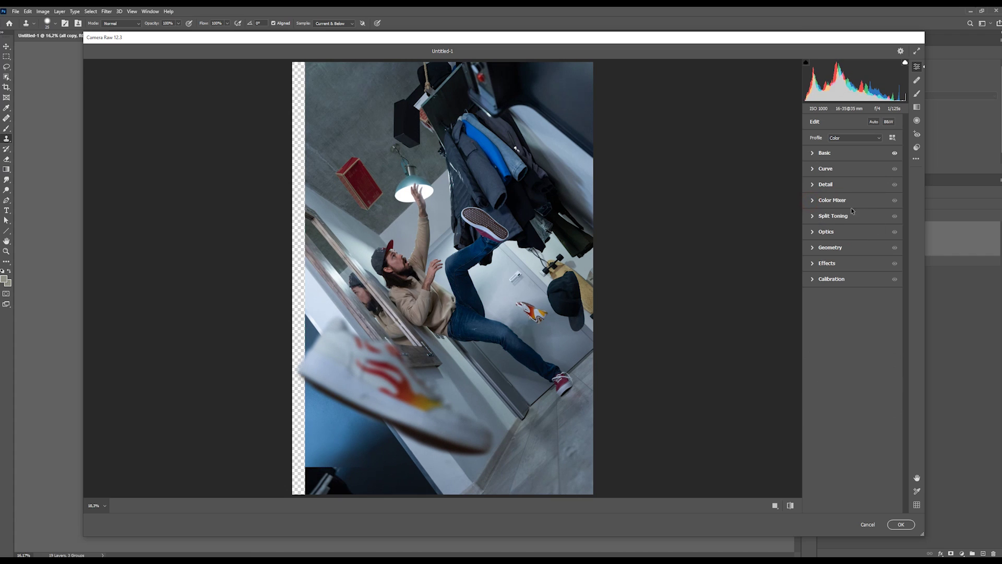
- In Color Mixer saturation, set Reds +18 and Aquas -100, adjust Oranges, and apply
{"action": "left_click", "coordinate": [813, 202]}
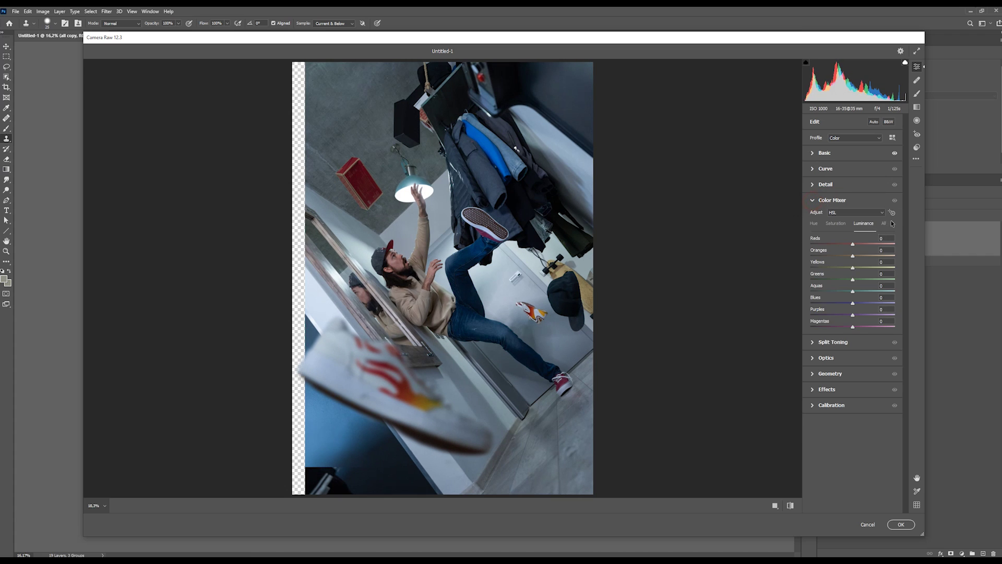
{"action": "left_click", "coordinate": [836, 223]}
{"action": "left_click", "coordinate": [815, 223]}
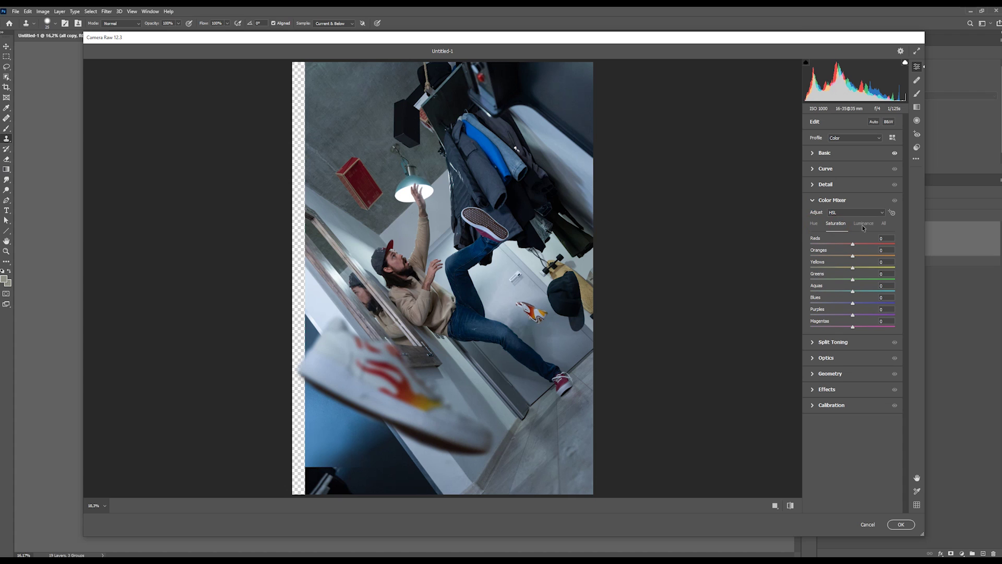
{"action": "left_click_drag", "start_coordinate": [852, 244], "coordinate": [860, 244]}
{"action": "mouse_move", "coordinate": [853, 291]}
{"action": "left_mouse_down"}
{"action": "mouse_move", "coordinate": [811, 292]}
{"action": "mouse_move", "coordinate": [855, 304]}
{"action": "left_mouse_up"}
{"action": "left_click", "coordinate": [853, 257]}
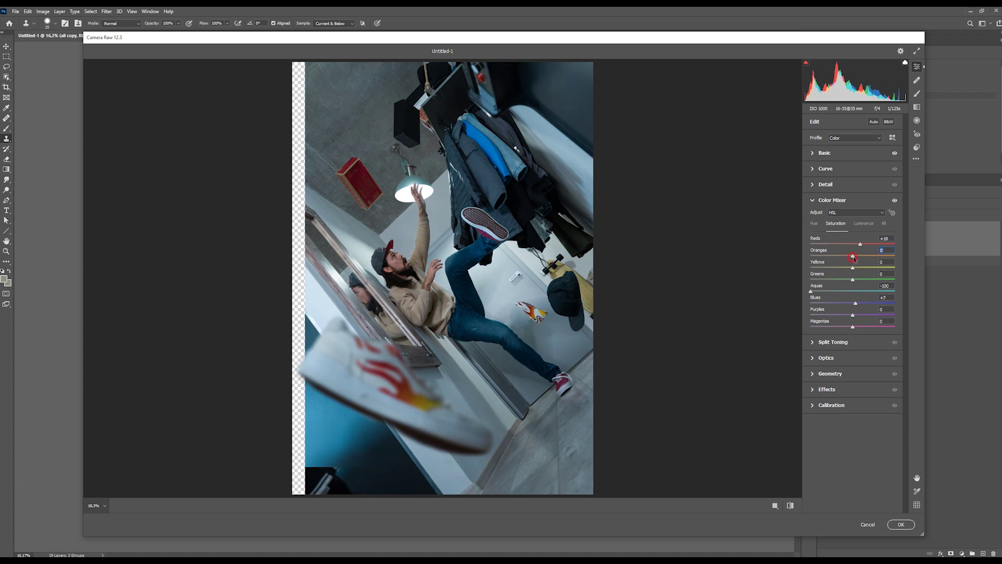
{"action": "key", "text": "Return"}
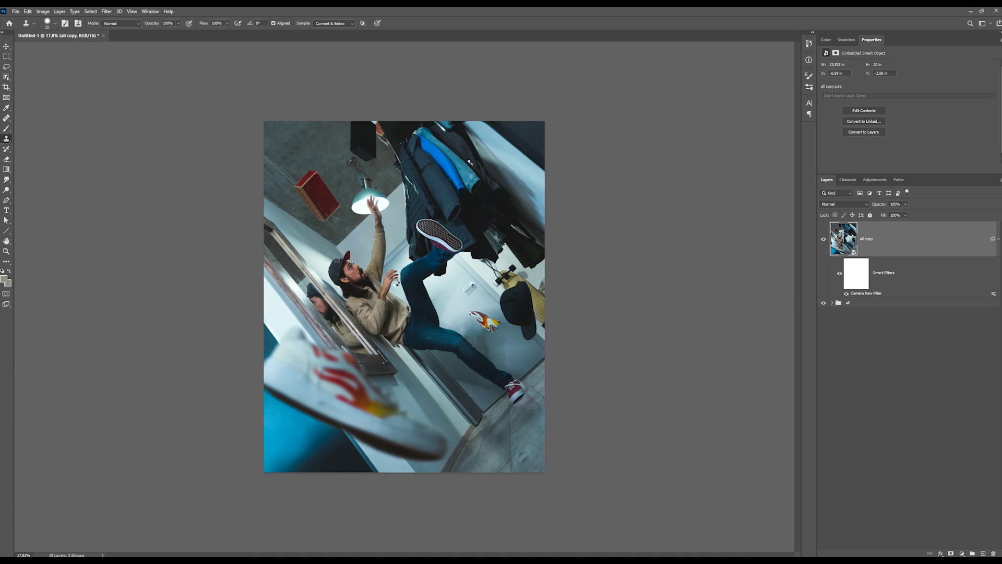
- Reopen the Camera Raw filter settings and drag Blues saturation down to -39
{"action": "key", "text": "ctrl+shift+a"}
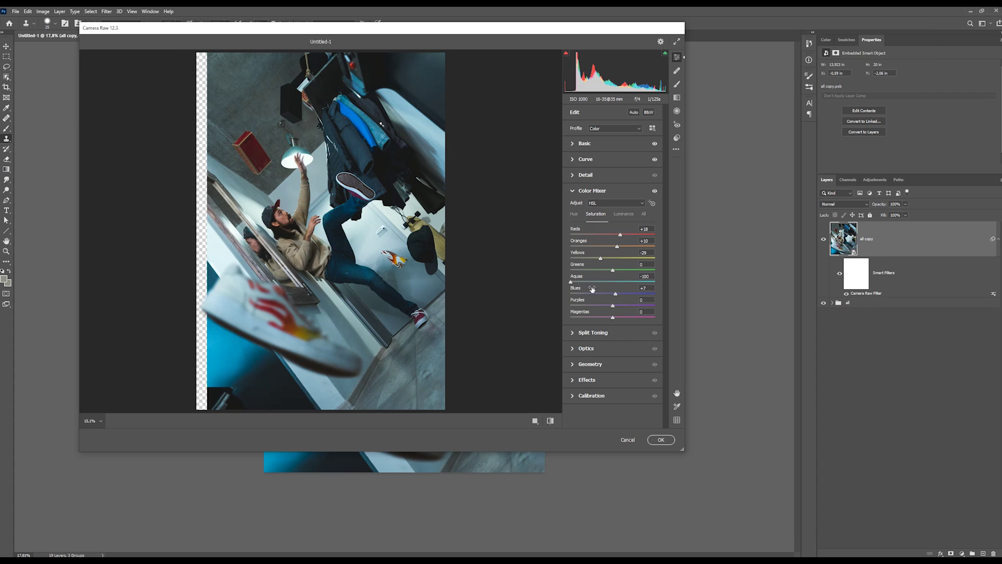
{"action": "left_click_drag", "start_coordinate": [607, 295], "coordinate": [598, 297]}
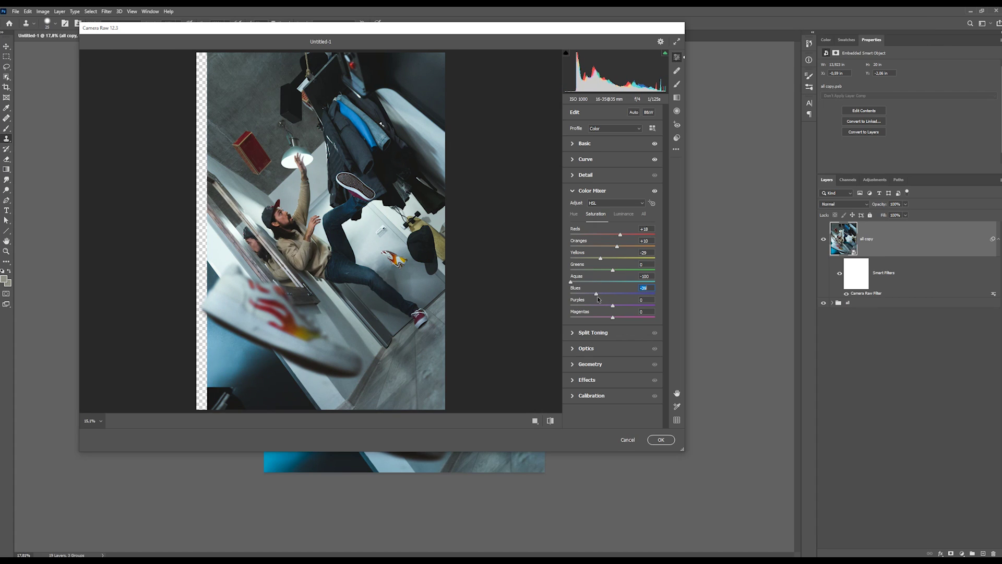